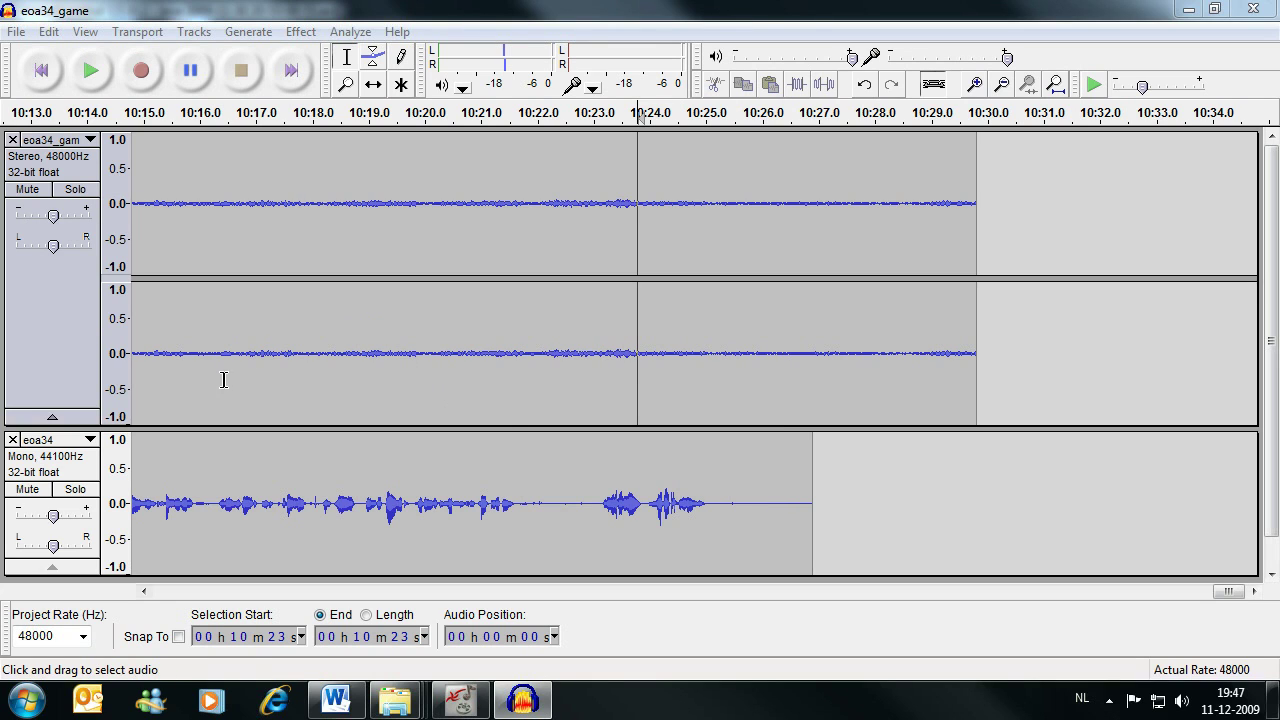
- Select the loud voice burst around 10:23–10:25, try Amplify, then cancel and set the position to 10:20
left_click(55, 218)
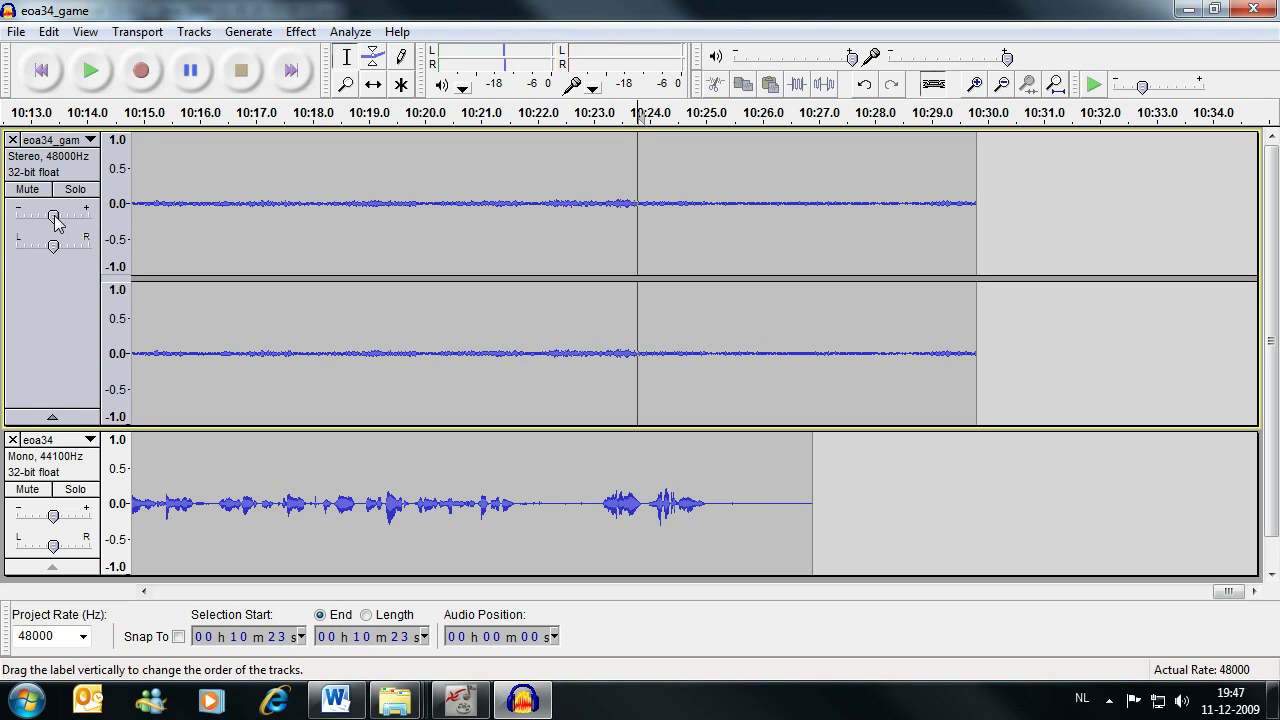
mouse_move(55, 520)
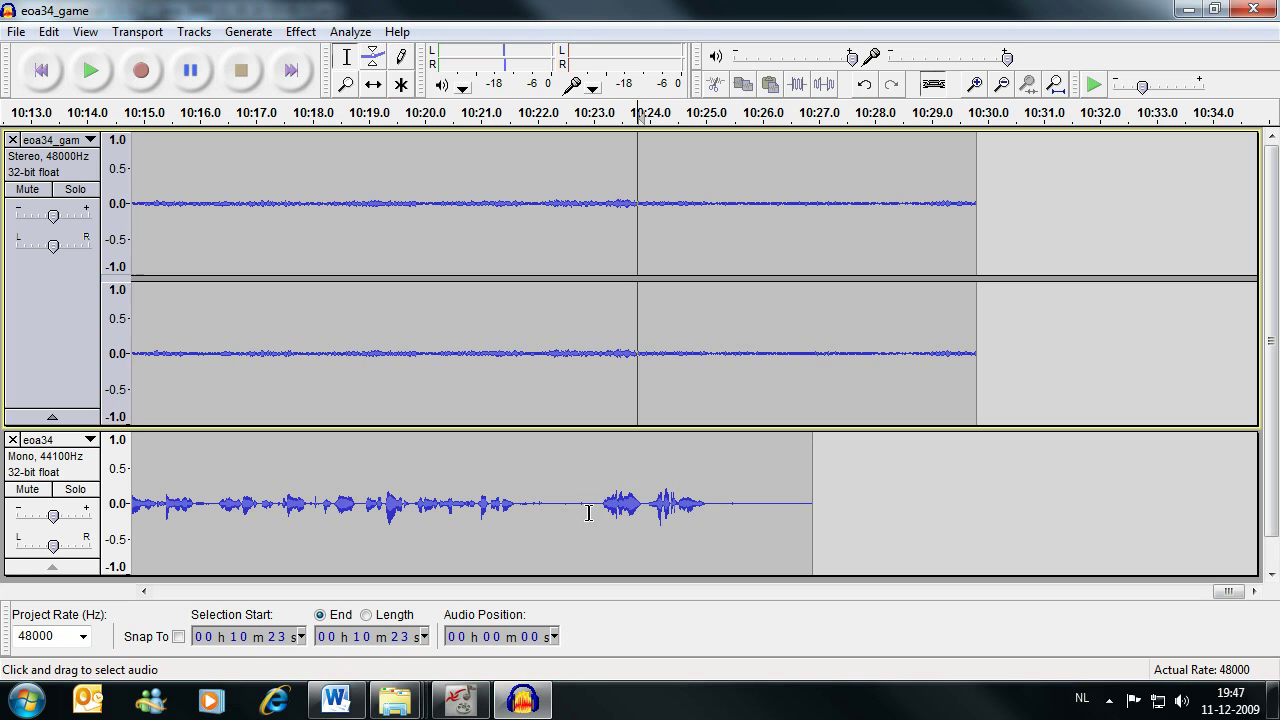
left_click_drag(589, 510, 724, 510)
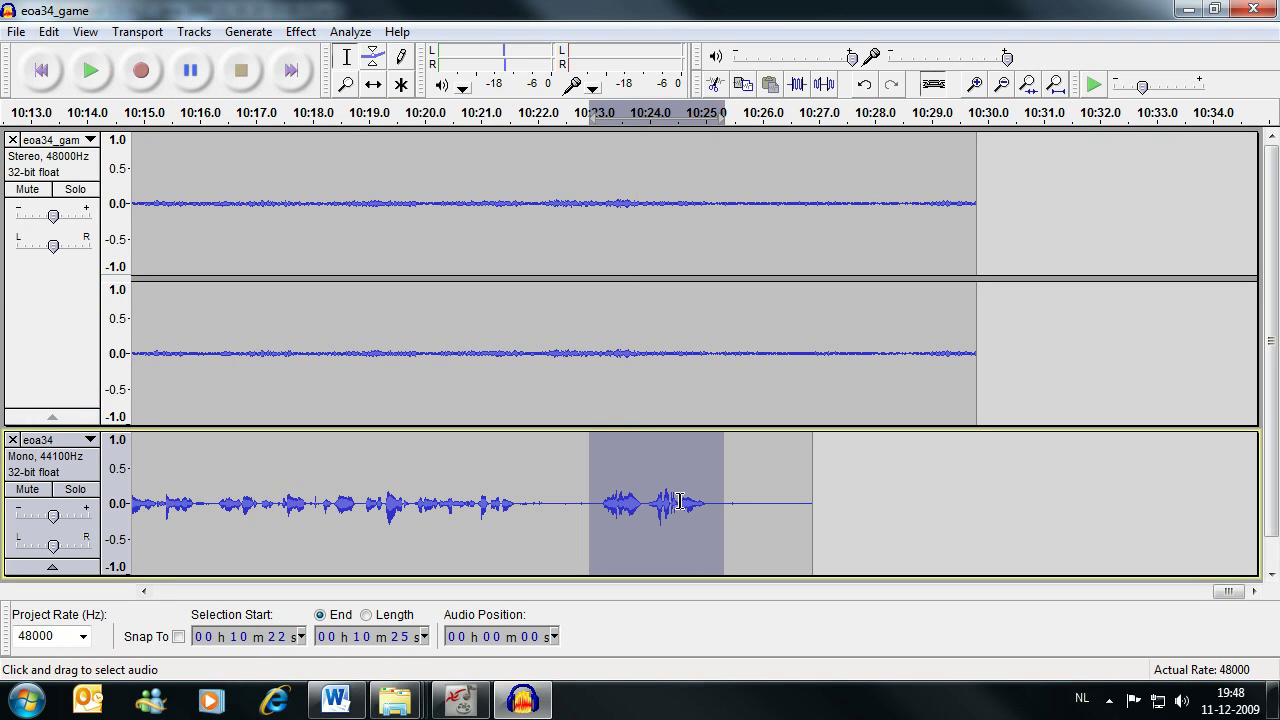
left_click(300, 31)
left_click(399, 68)
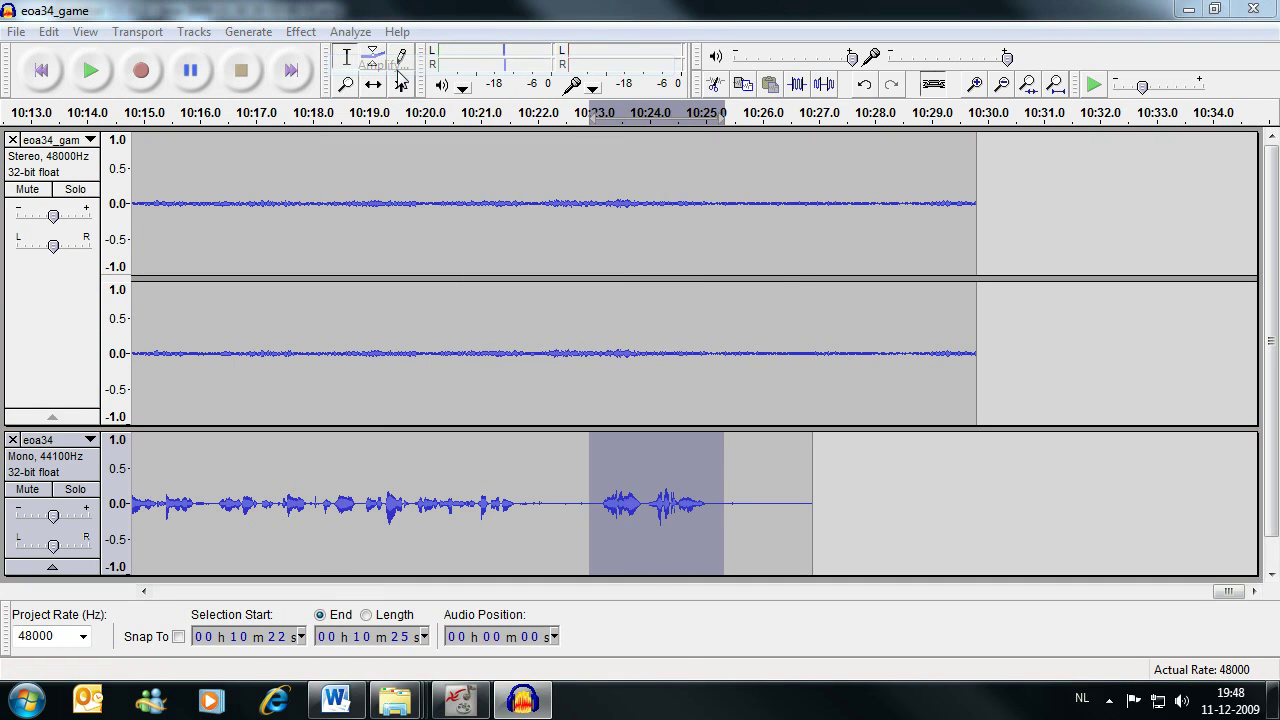
left_click(739, 426)
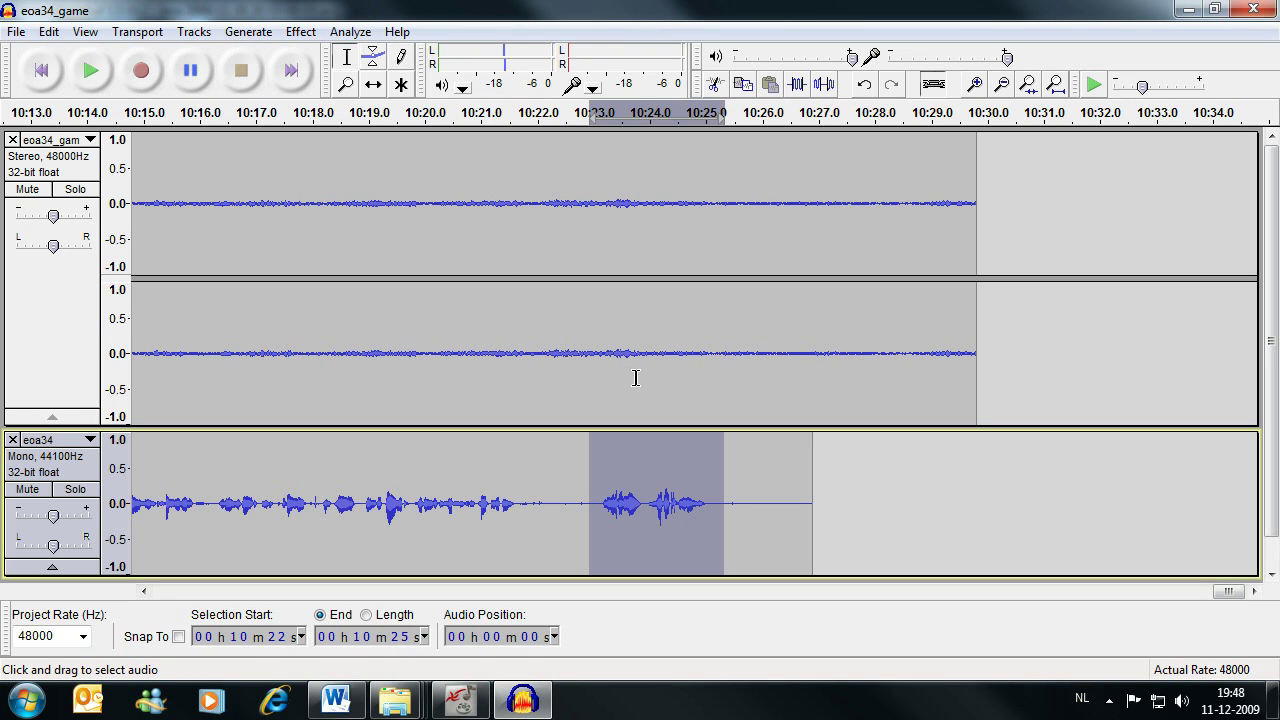
left_click(459, 250)
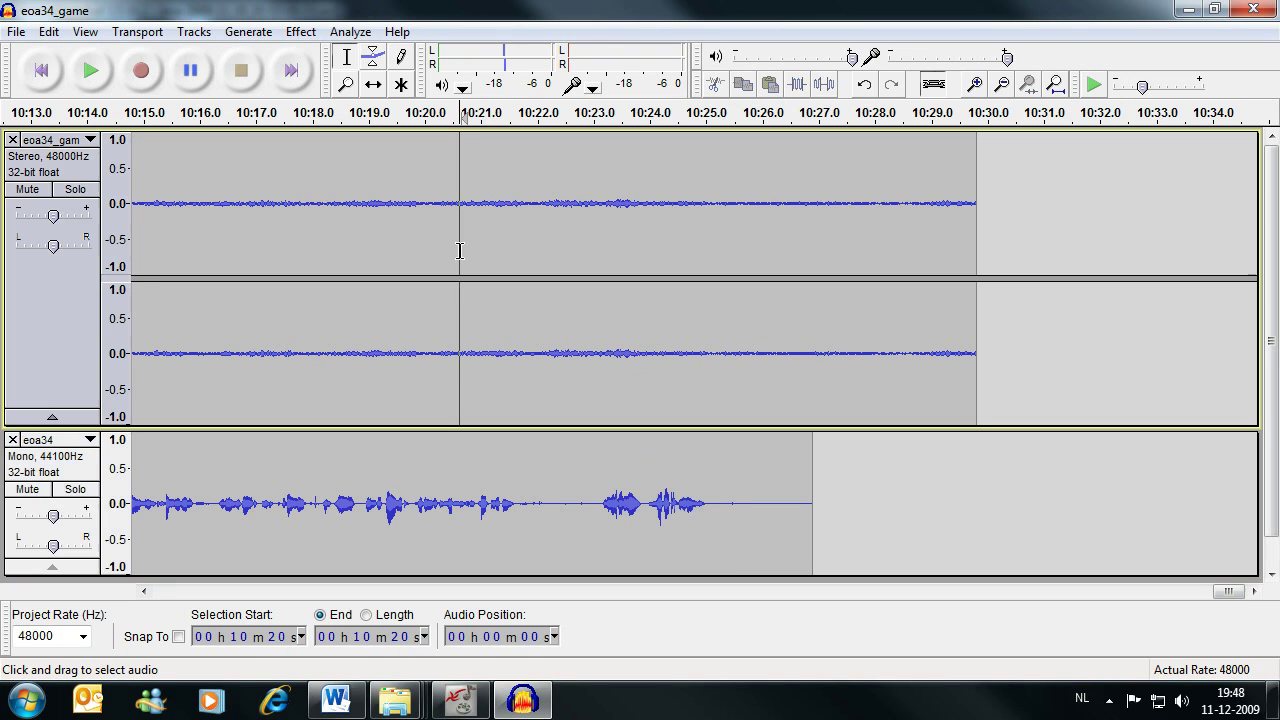
- Export the whole mix as eoa34_game in MP3 format at constant 256 kbps stereo
left_click(17, 32)
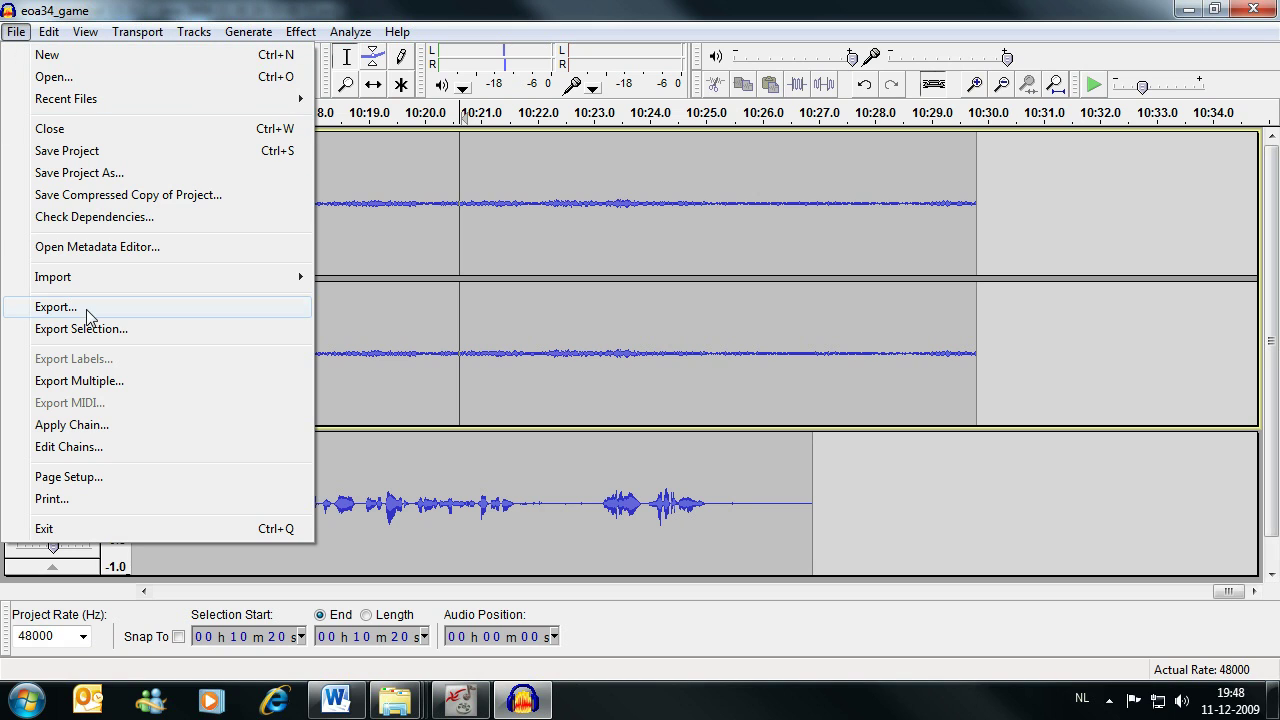
left_click(55, 307)
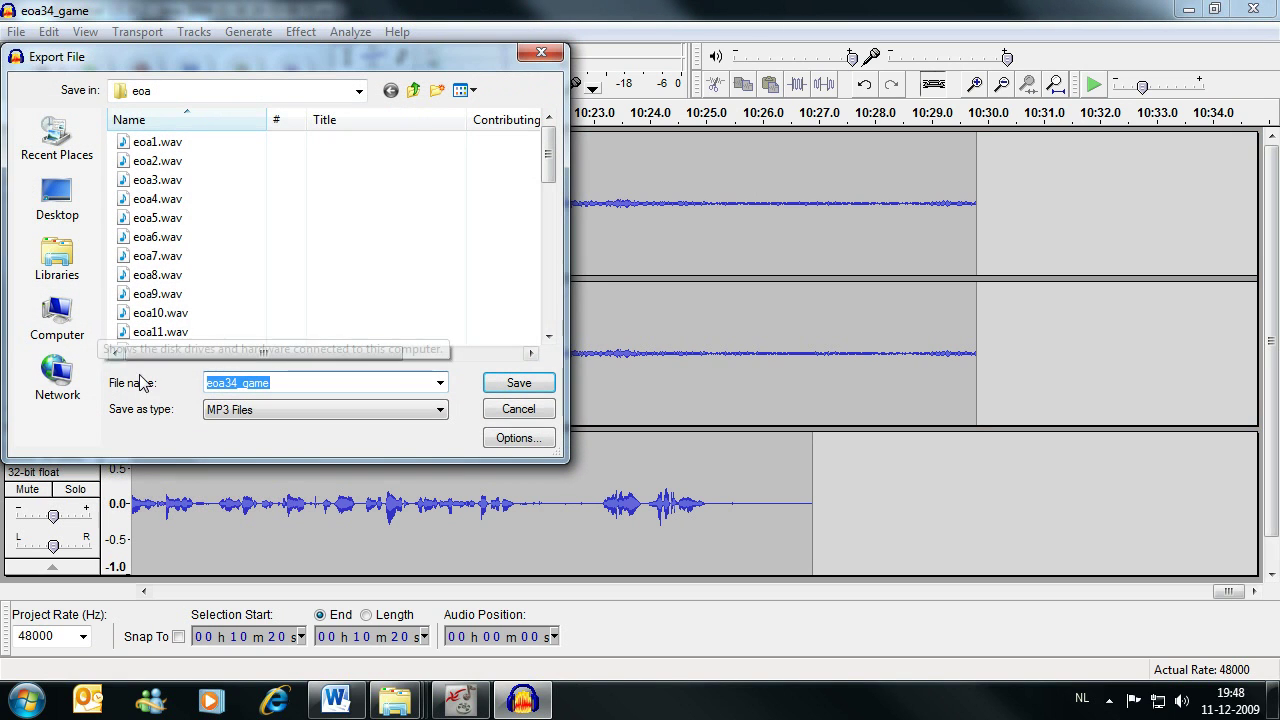
left_click(256, 414)
left_click(265, 481)
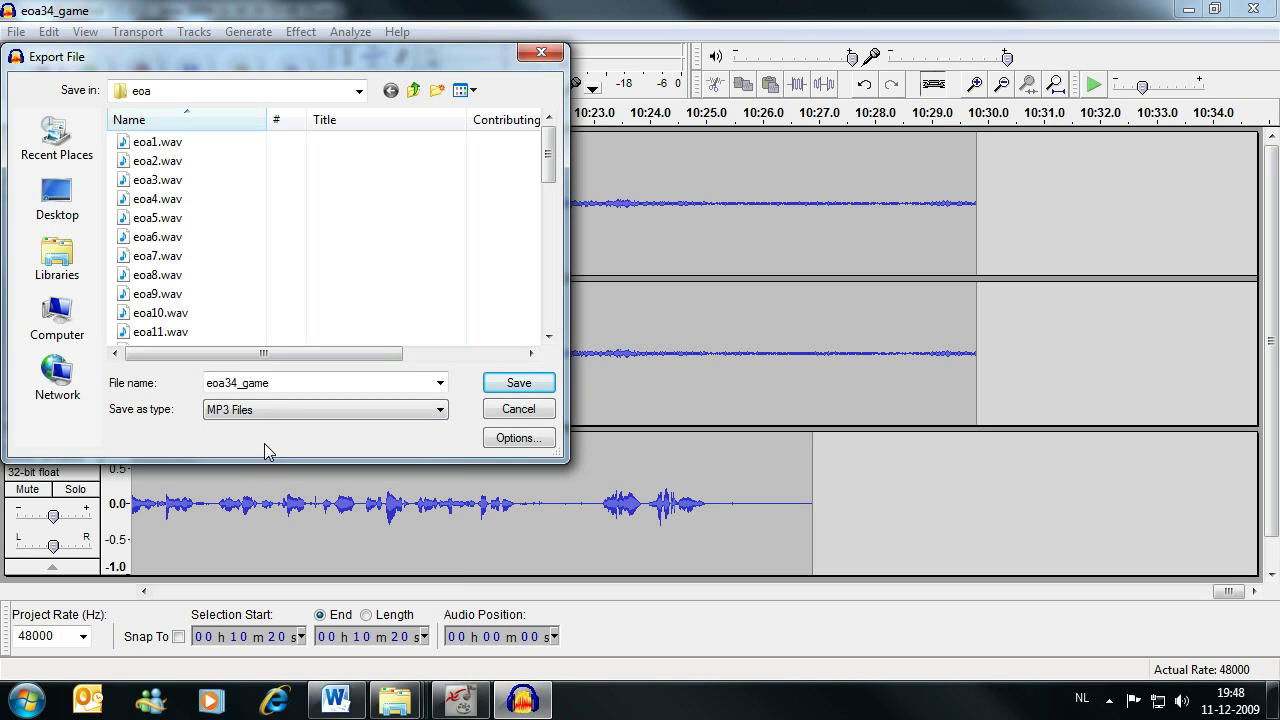
left_click(528, 446)
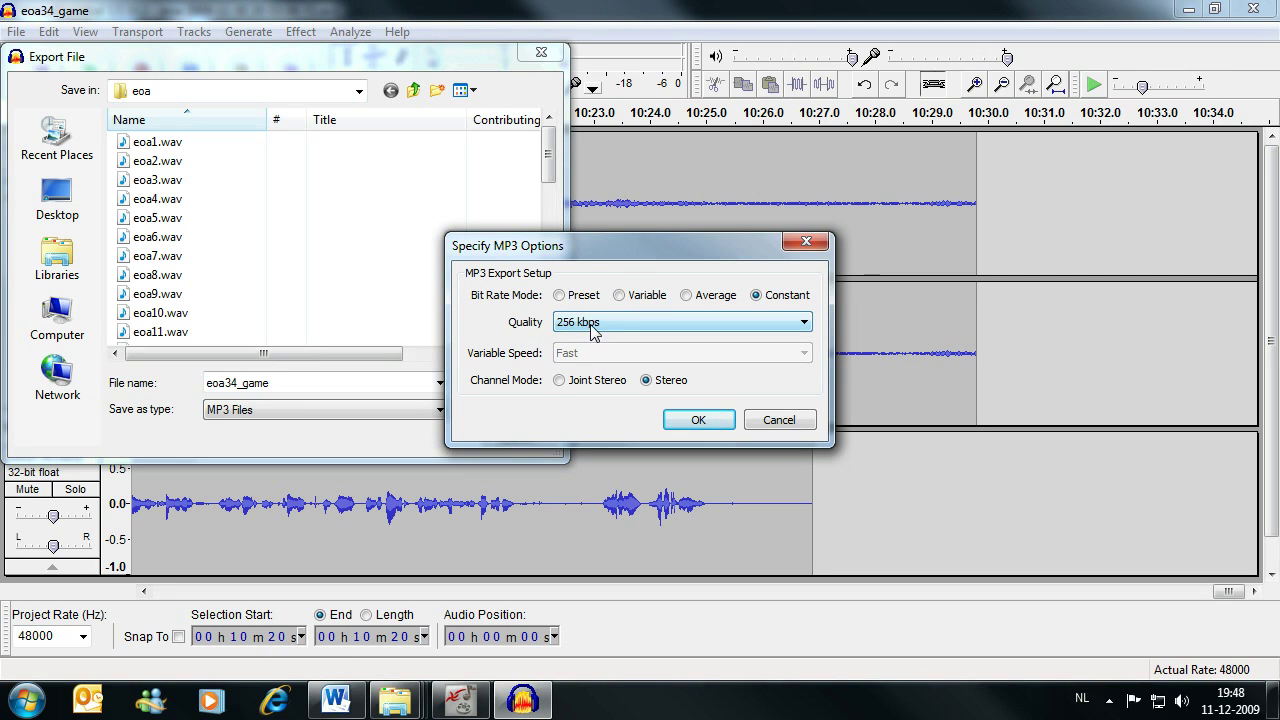
left_click(717, 426)
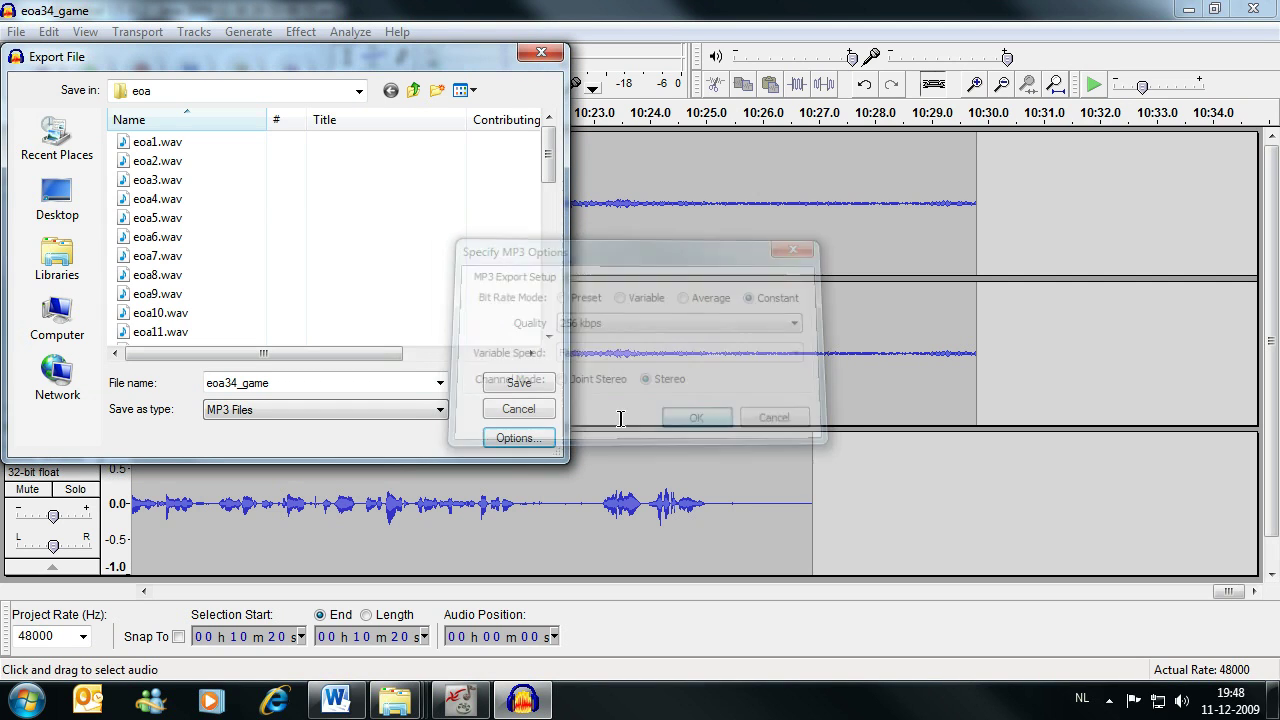
left_click(517, 385)
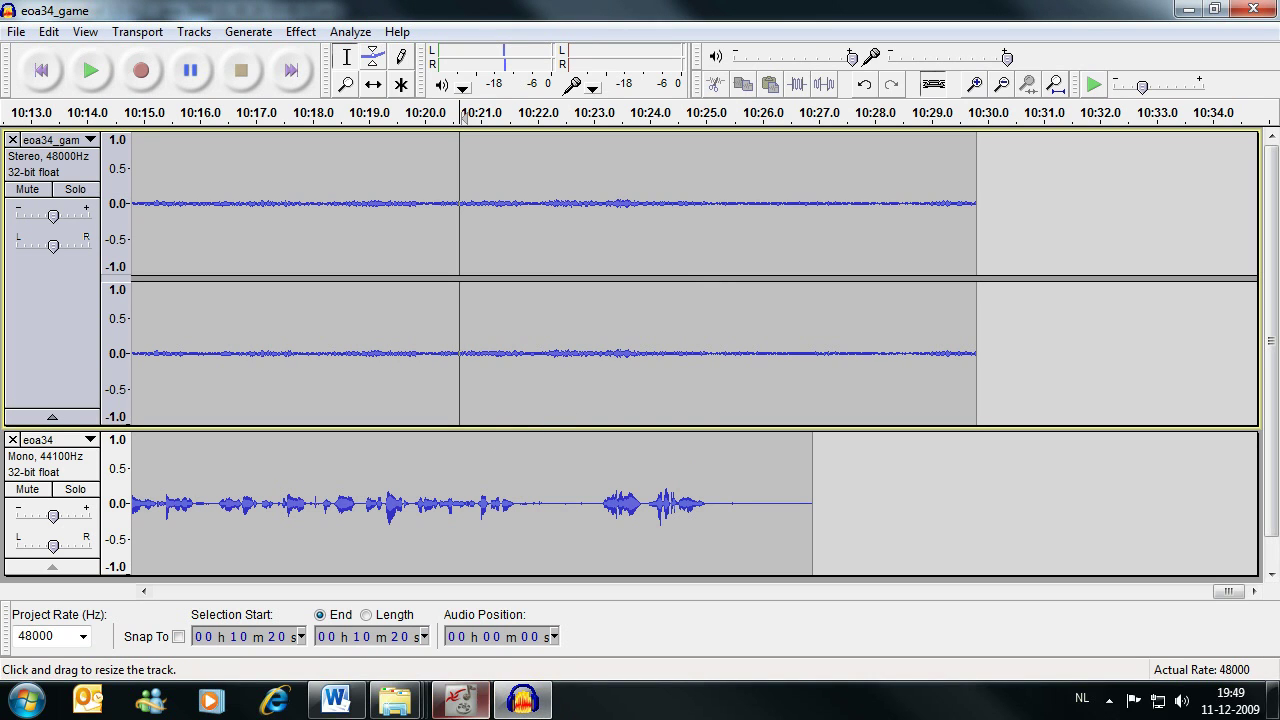
- Add eoa34_game.mp3 as stream 2 (MPEG1-L3, 48000 Hz stereo, 256 kbps) next to the AVI audio
left_click(460, 700)
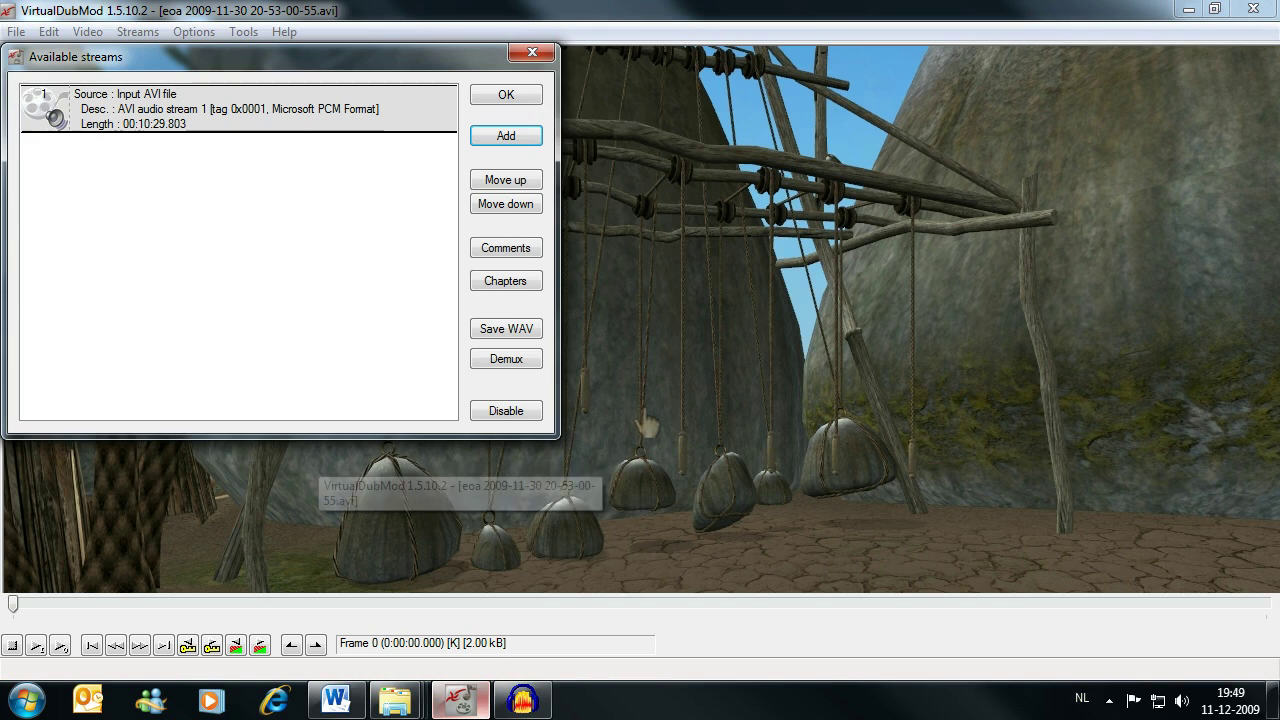
mouse_move(522, 700)
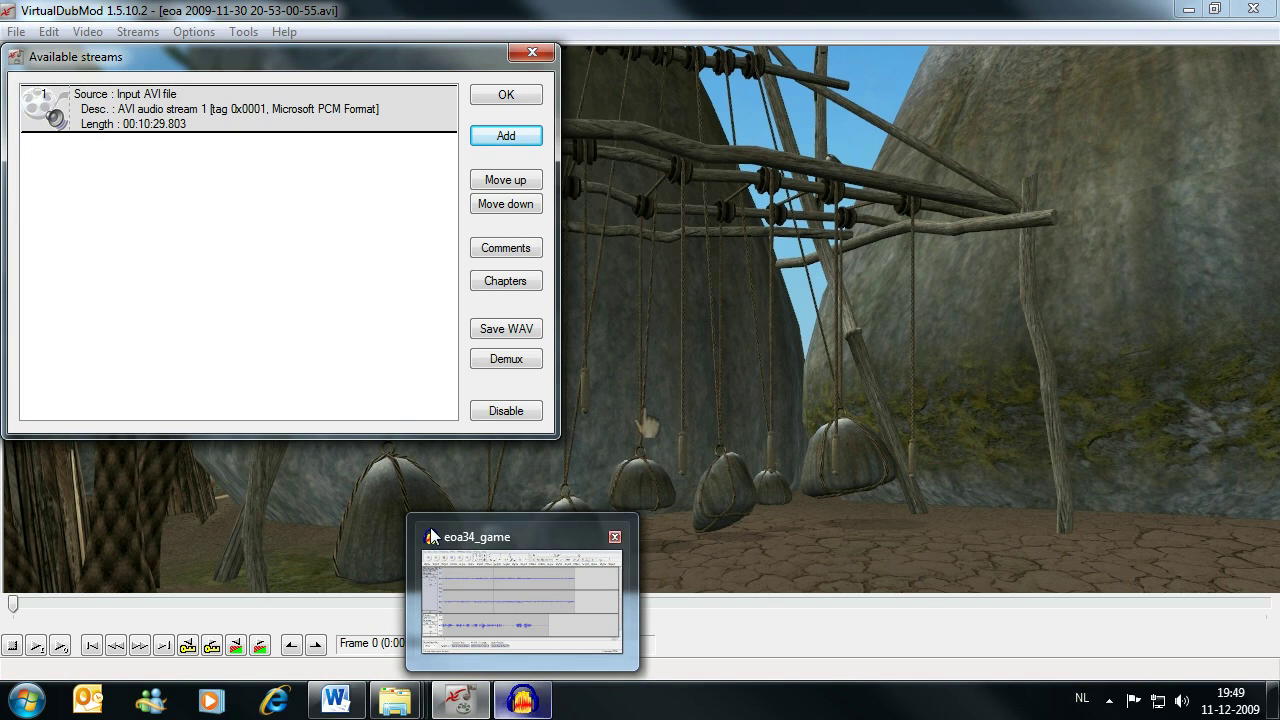
left_click(508, 136)
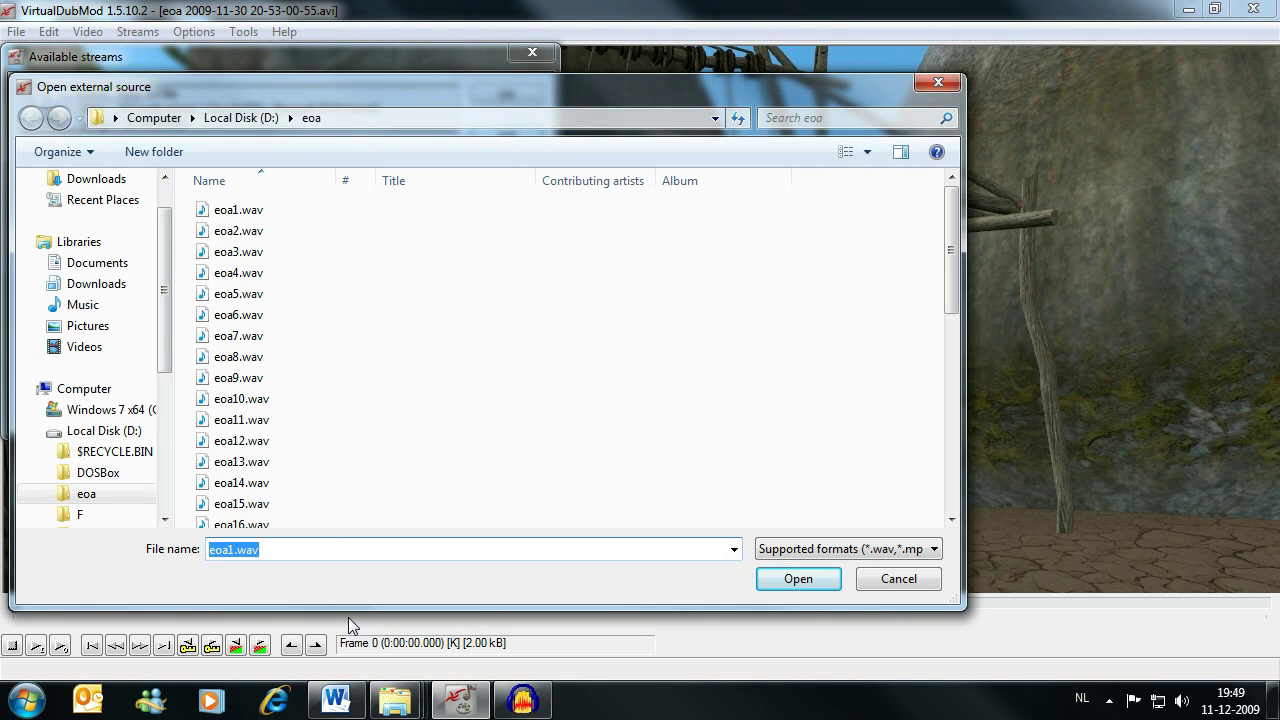
left_click_drag(944, 290, 918, 500)
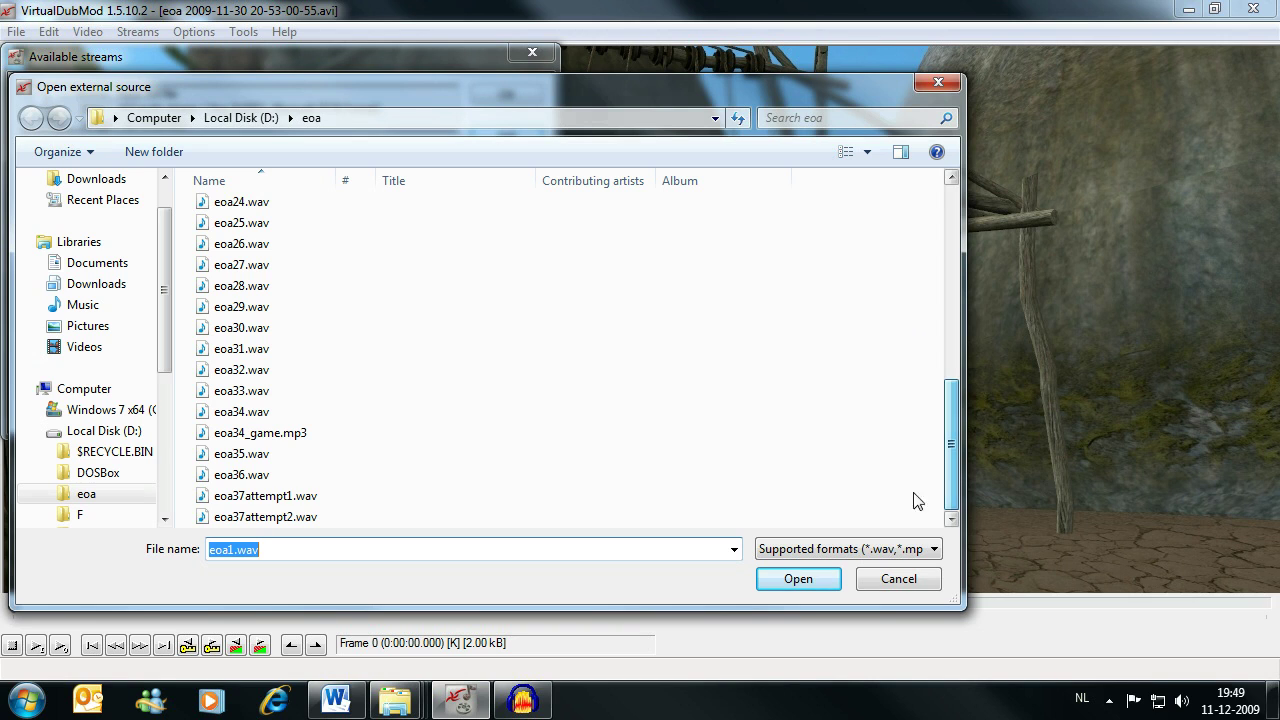
double_click(280, 438)
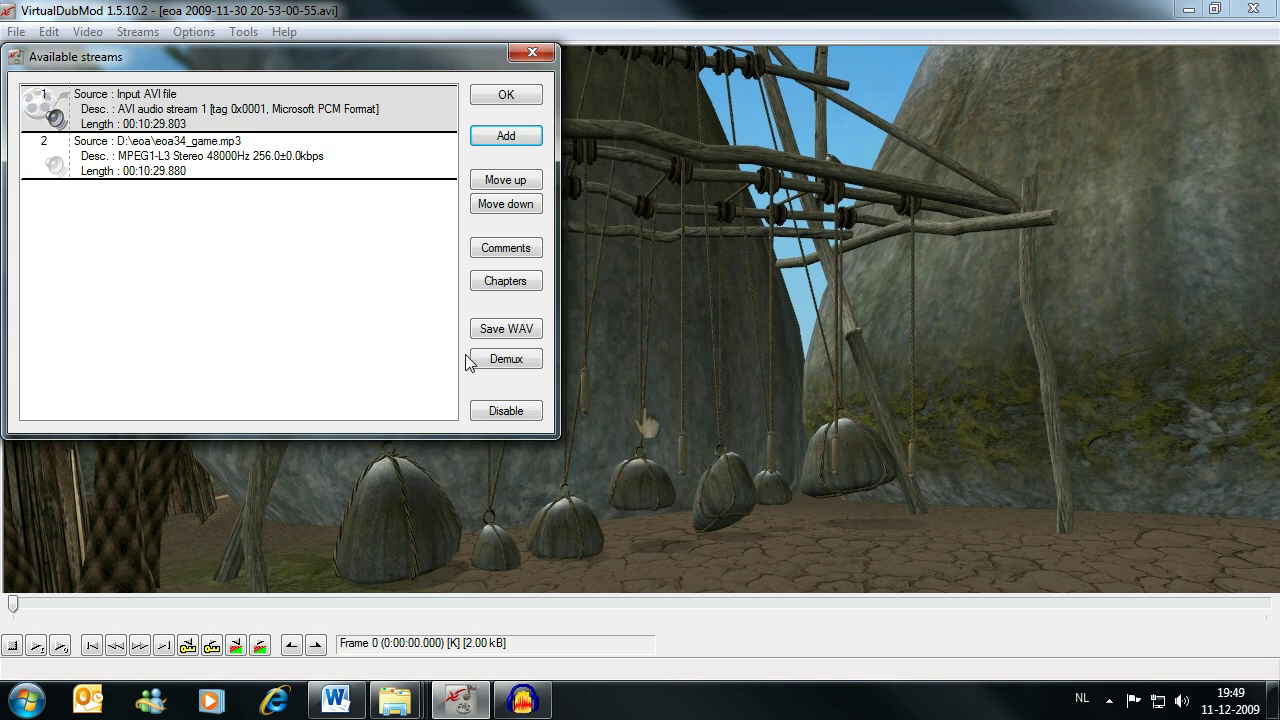
- Disable the original AVI audio, move it below eoa34_game.mp3, and confirm the stream list
left_click(495, 410)
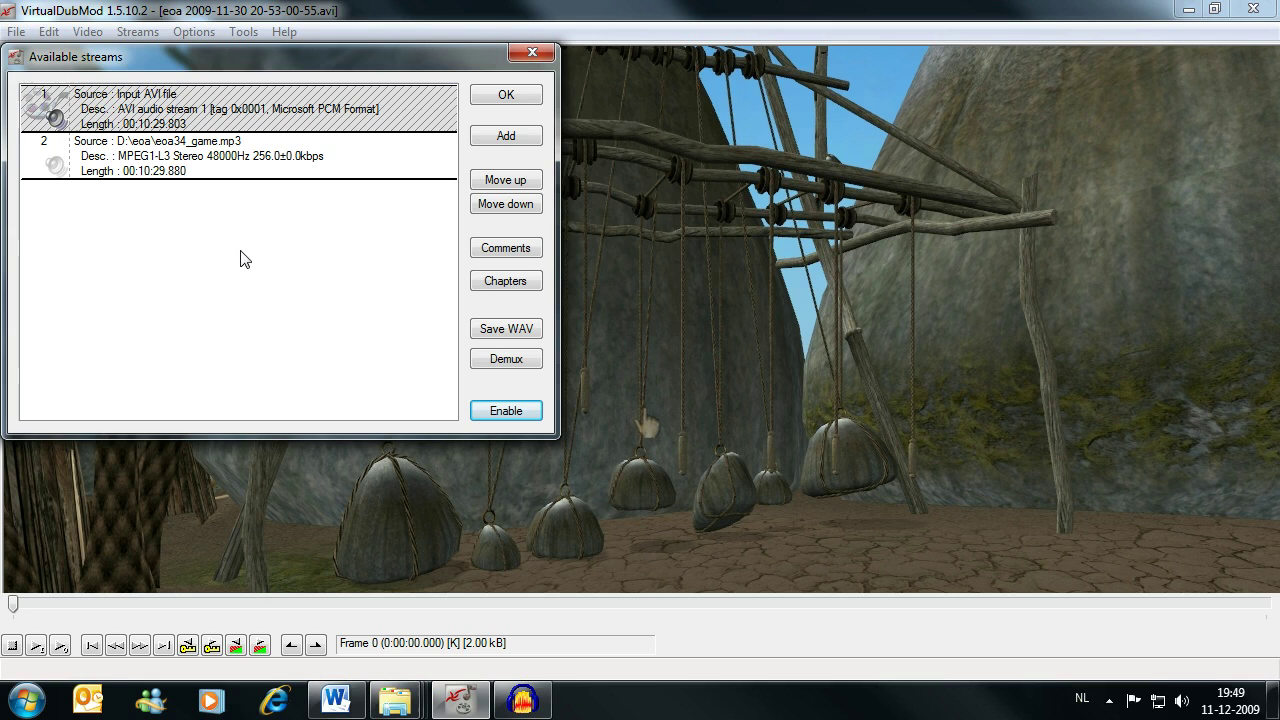
left_click(212, 165)
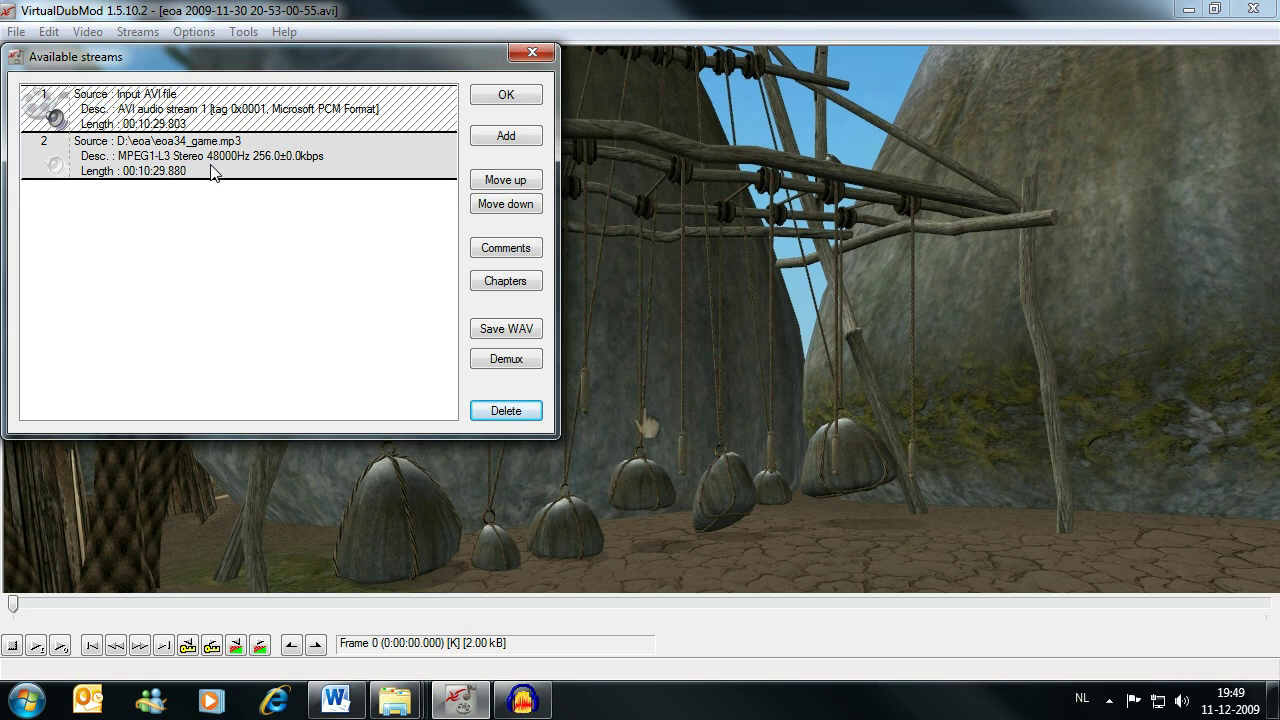
left_click(256, 128)
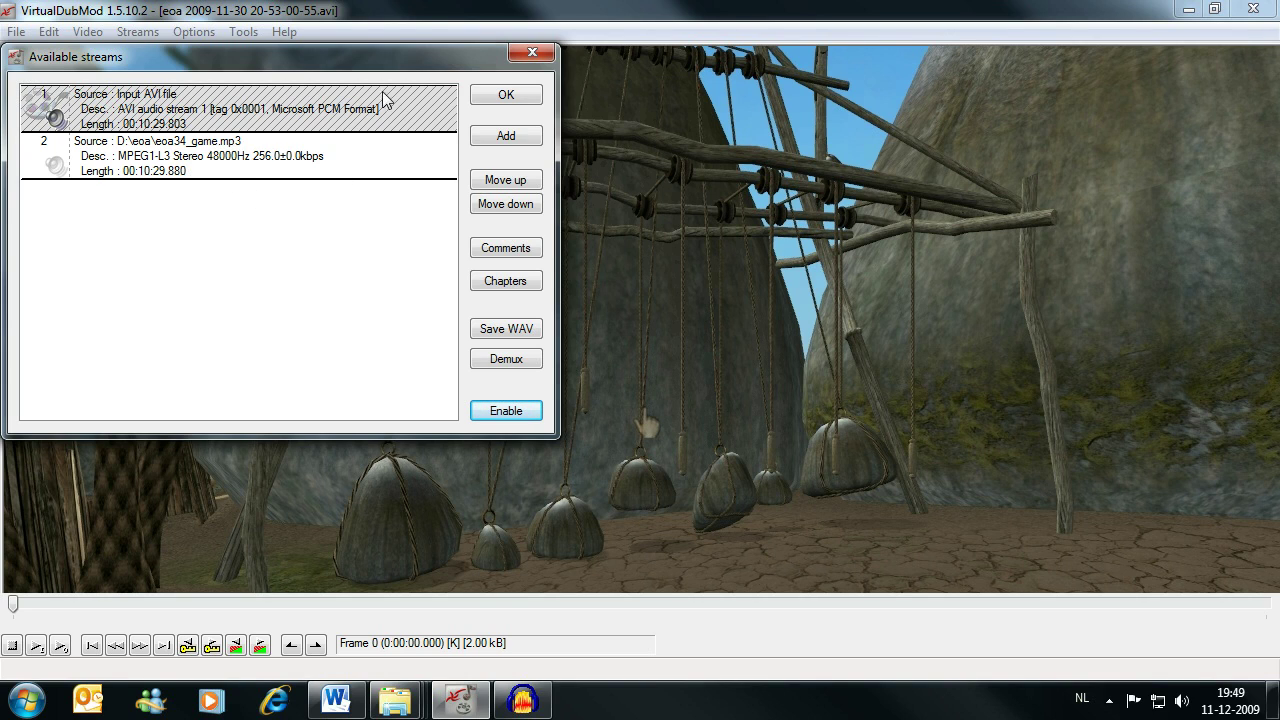
left_click(506, 208)
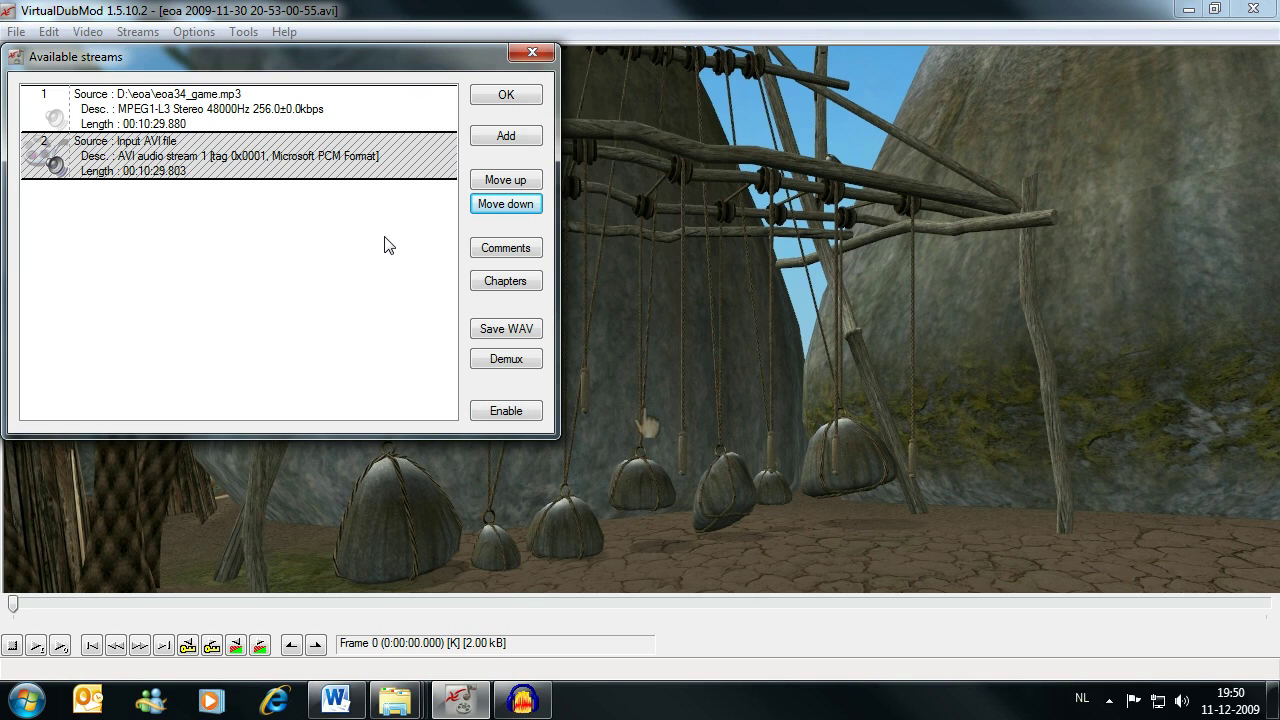
left_click(530, 103)
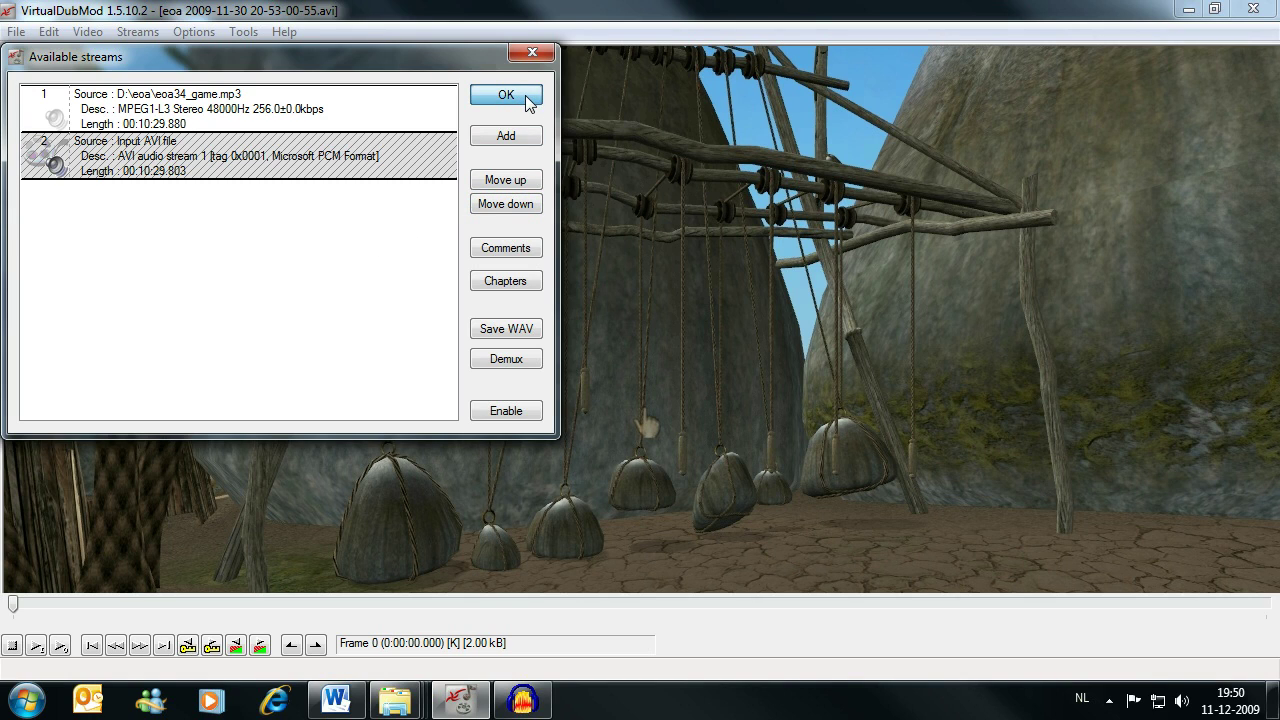
left_click(506, 95)
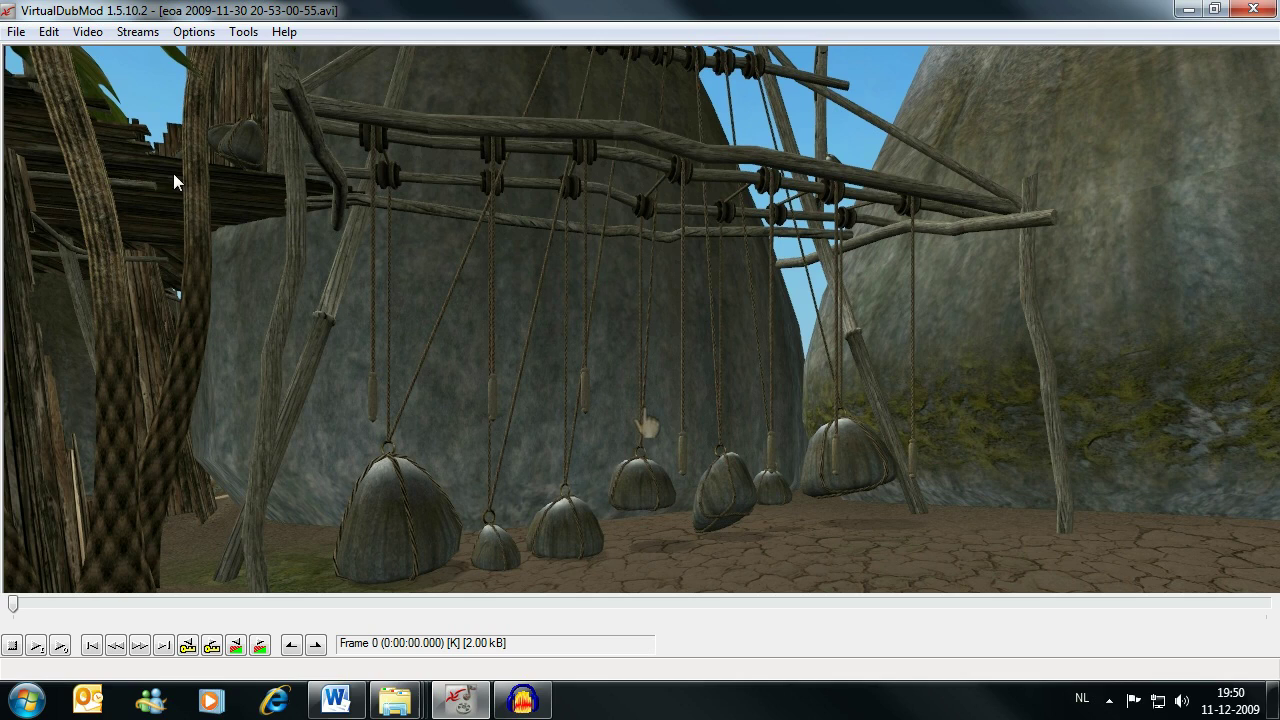
- Start Save As and browse to Libraries > Videos > Let's Play Myst V
left_click(17, 32)
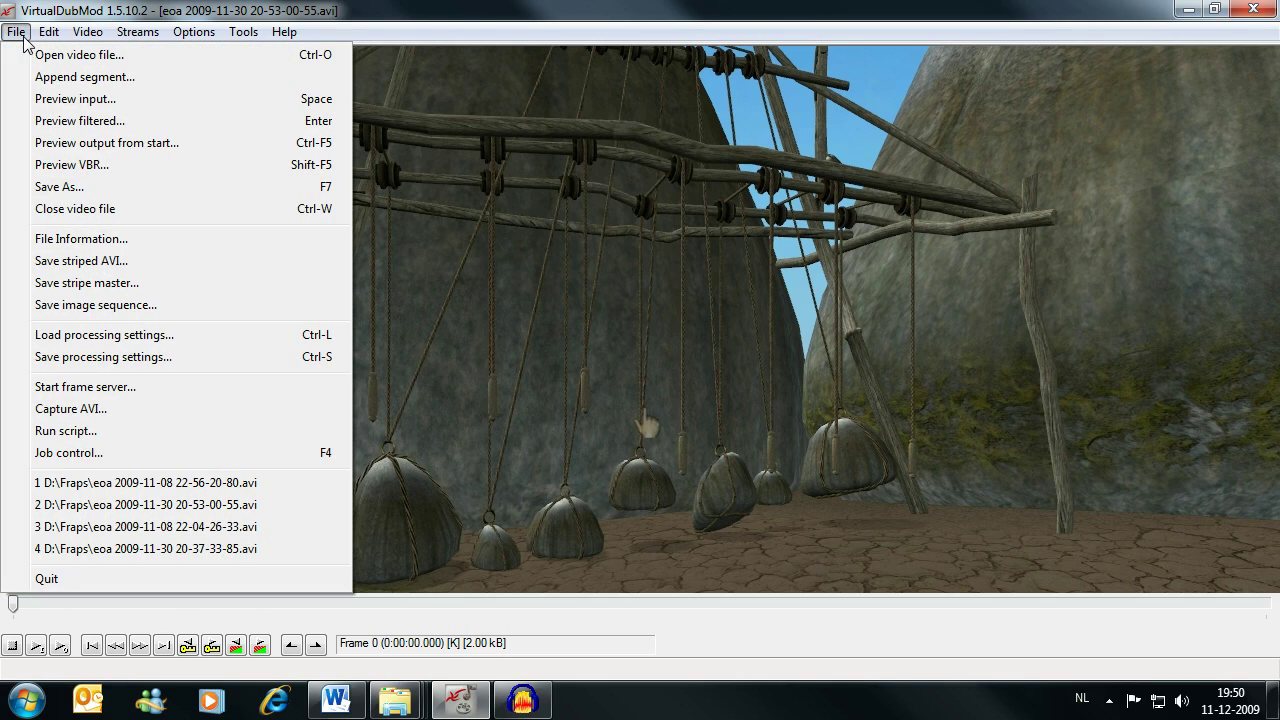
left_click(61, 187)
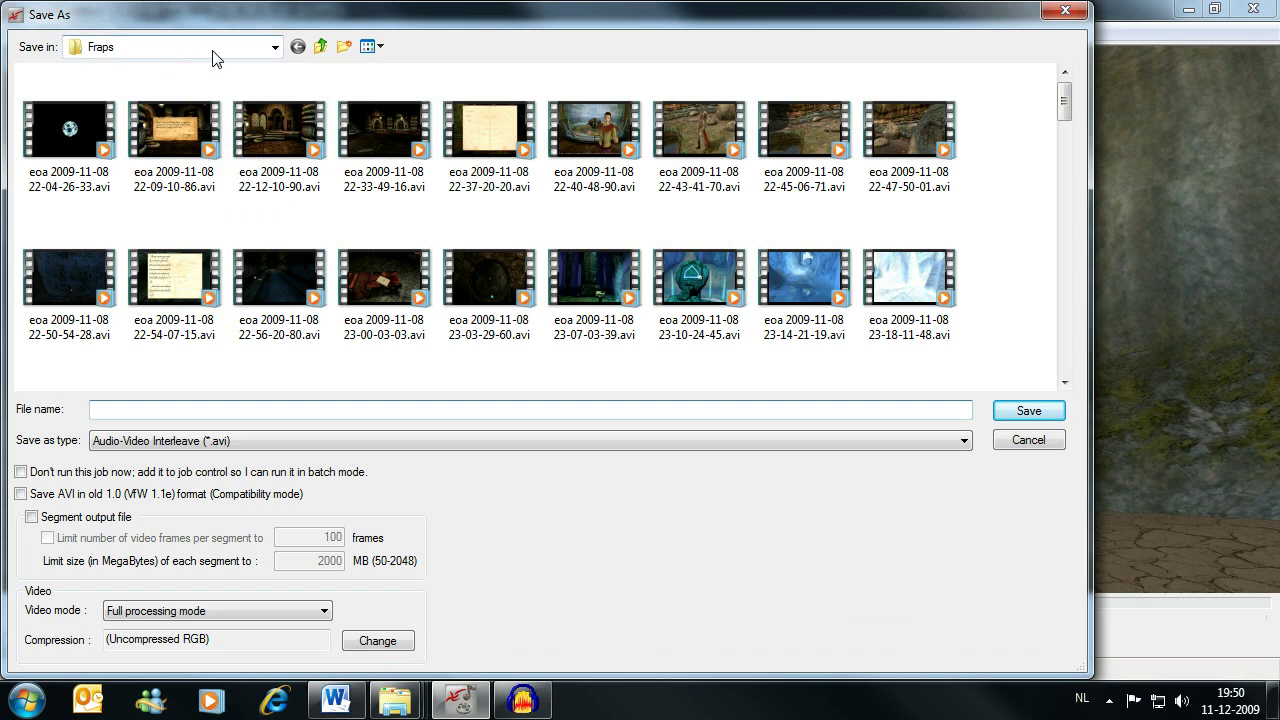
left_click(212, 48)
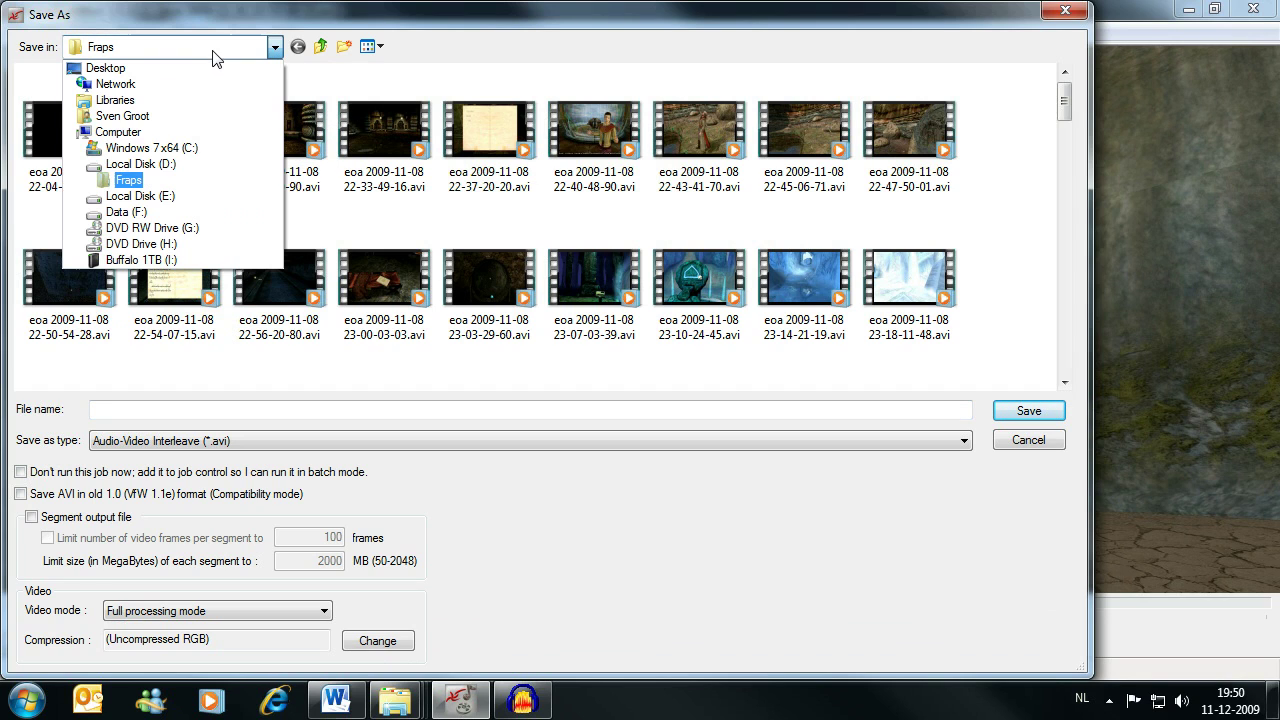
left_click(116, 100)
double_click(103, 160)
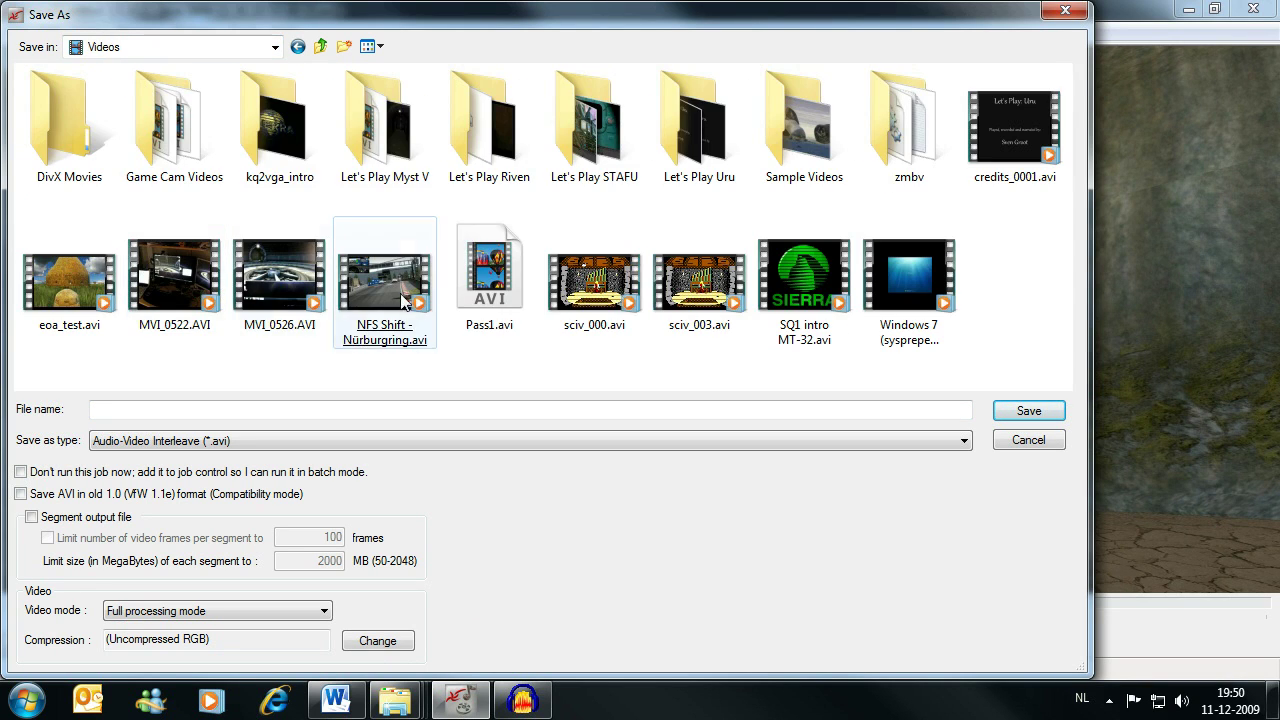
left_click(383, 152)
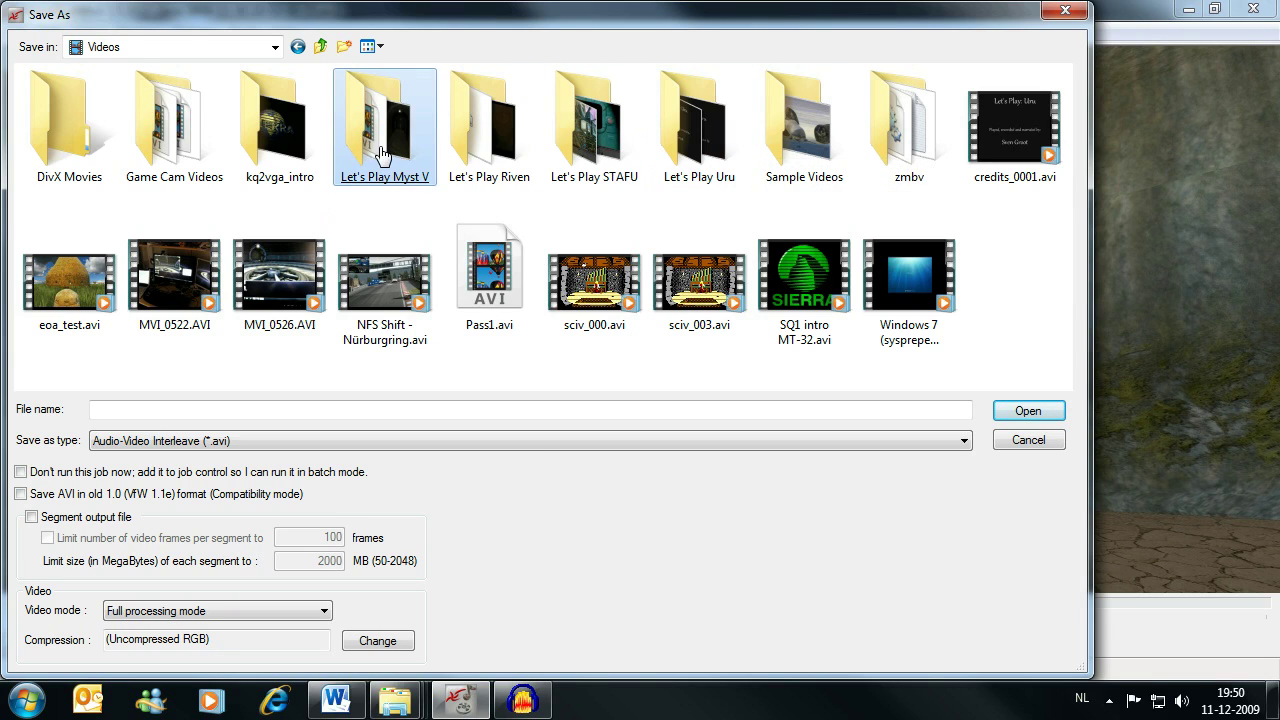
double_click(383, 152)
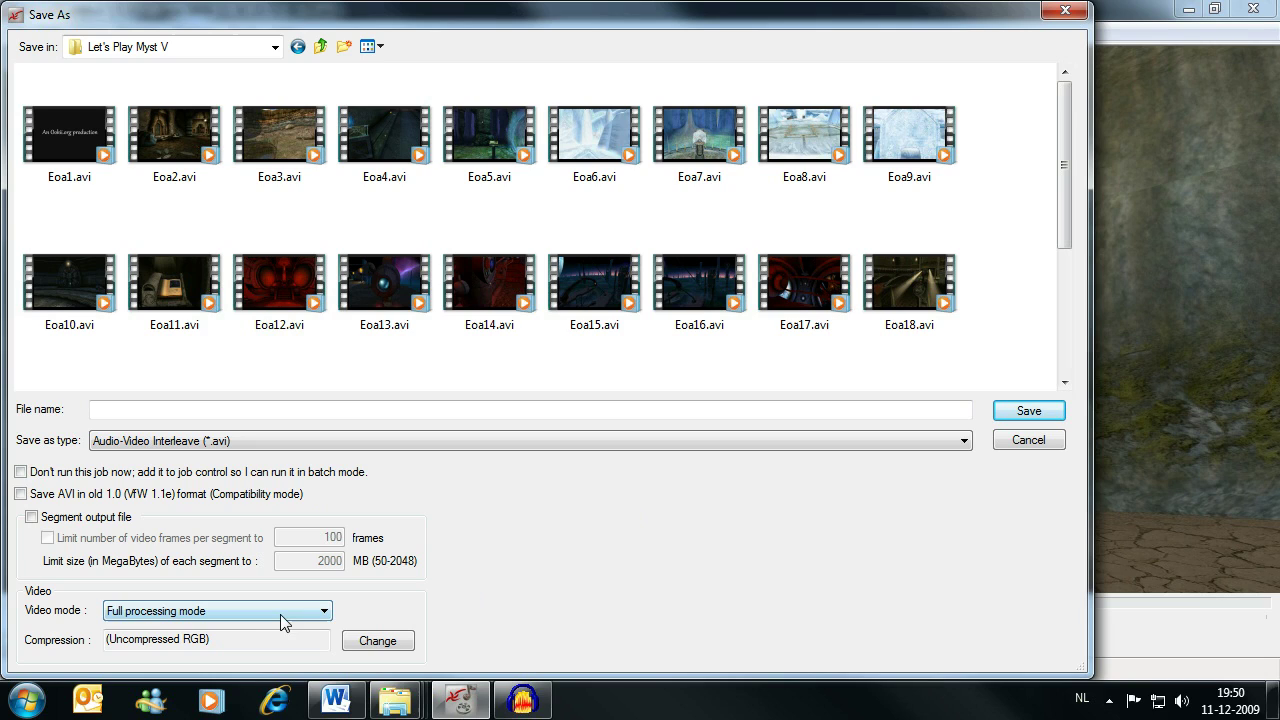
- Set the video processing mode to Fast recompress
left_click(247, 610)
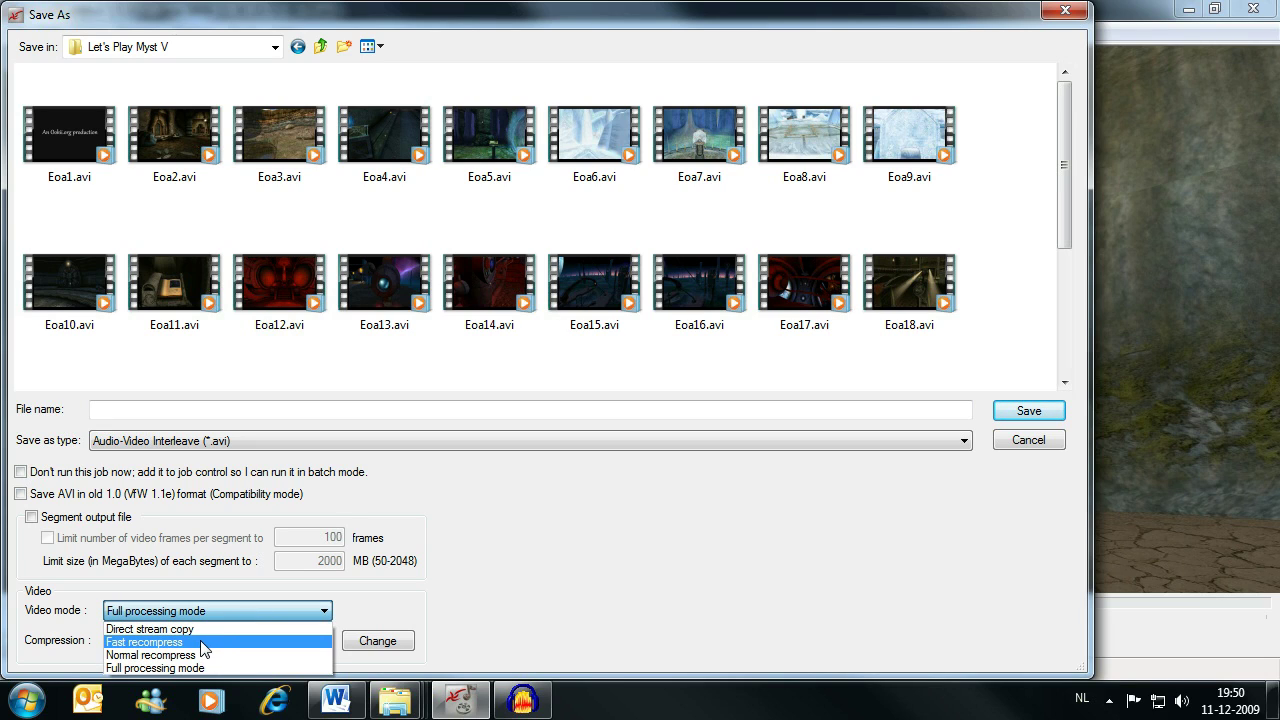
left_click(203, 642)
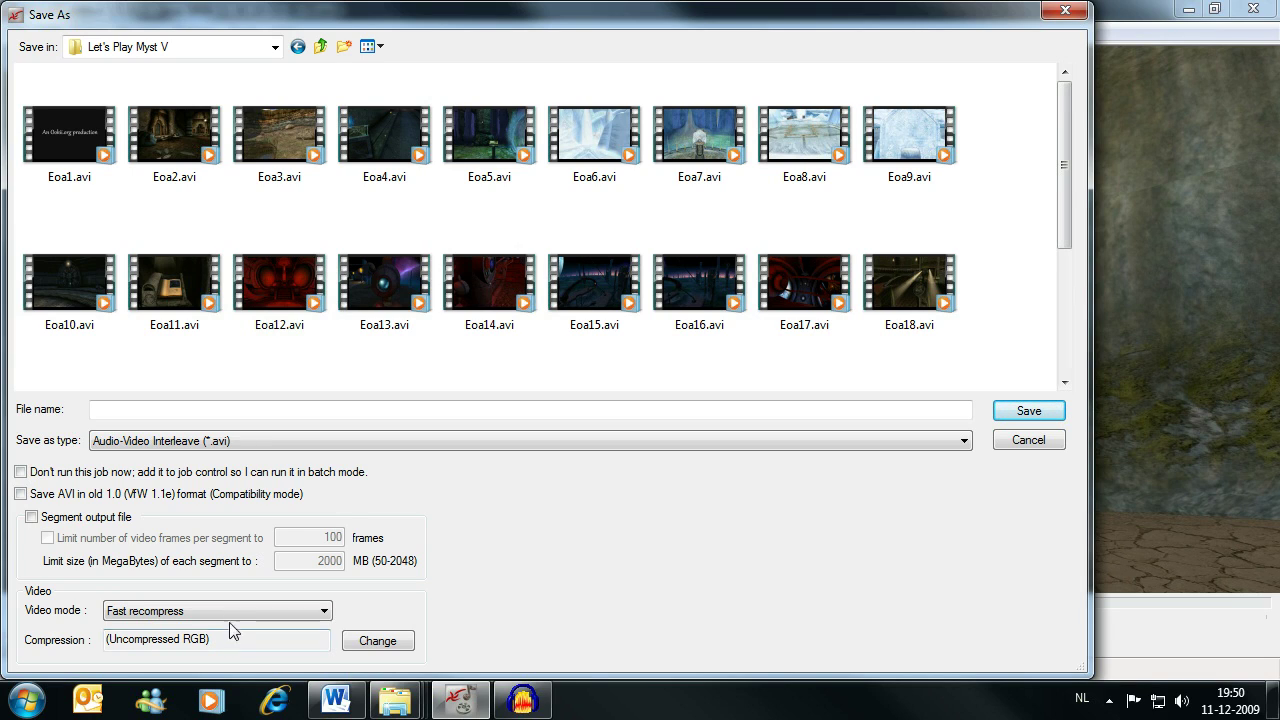
left_click(228, 613)
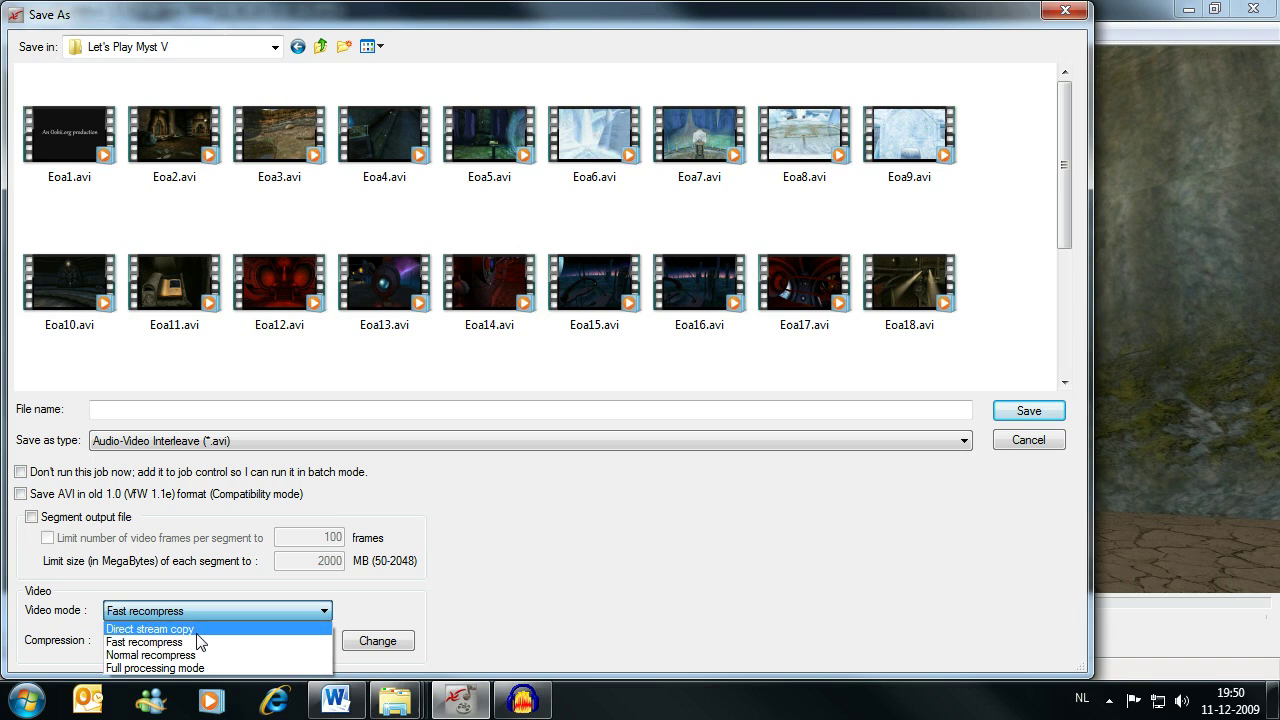
left_click(196, 640)
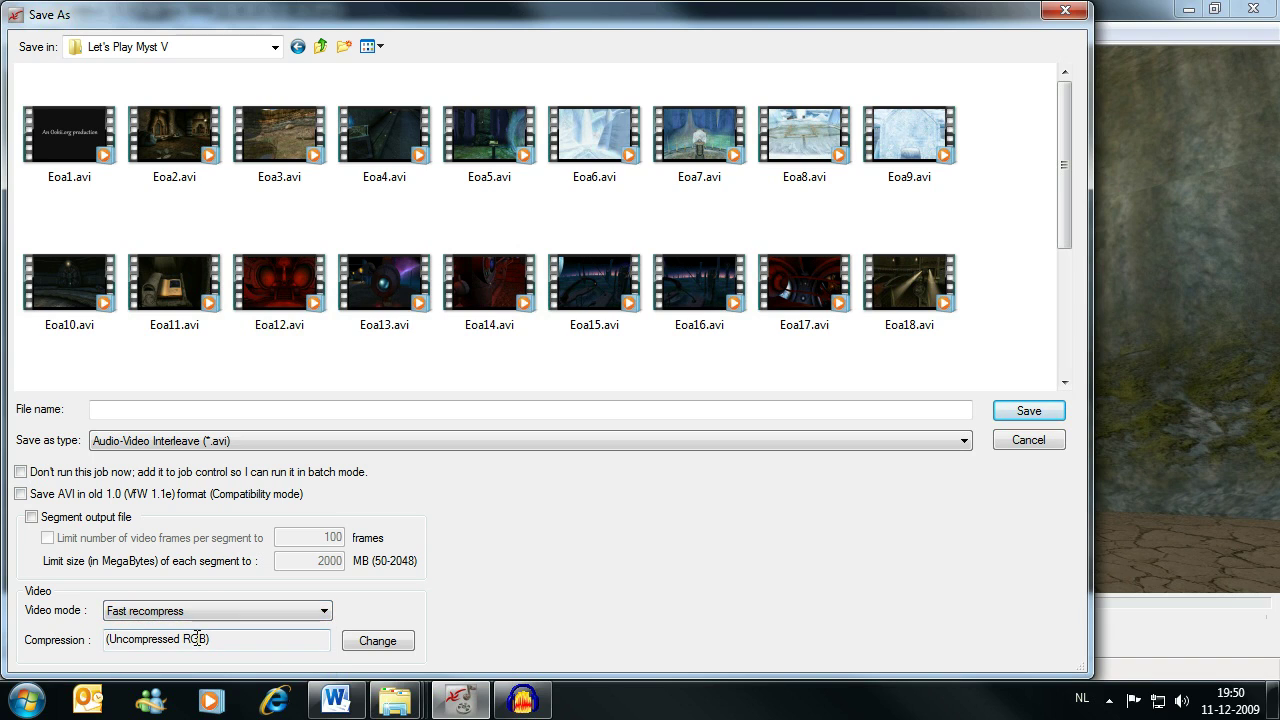
- Choose Xvid MPEG-4 Codec as the video compression and open its configuration
left_click(403, 648)
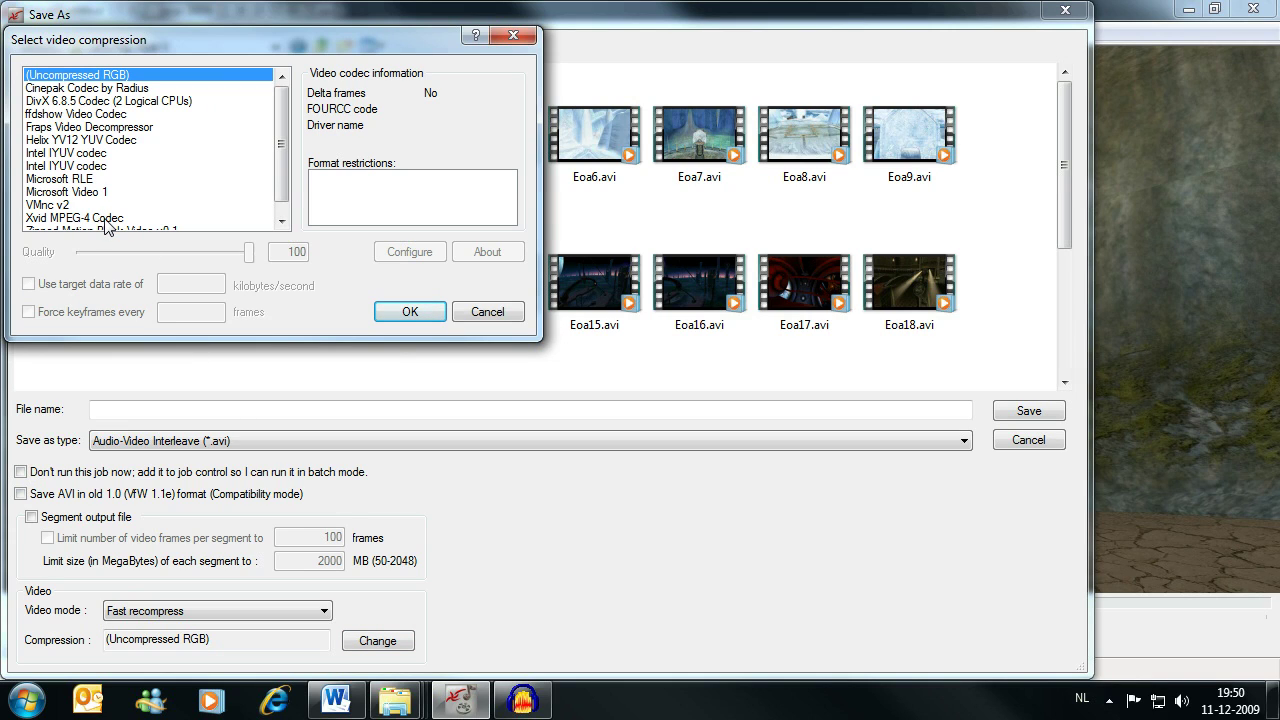
left_click(107, 218)
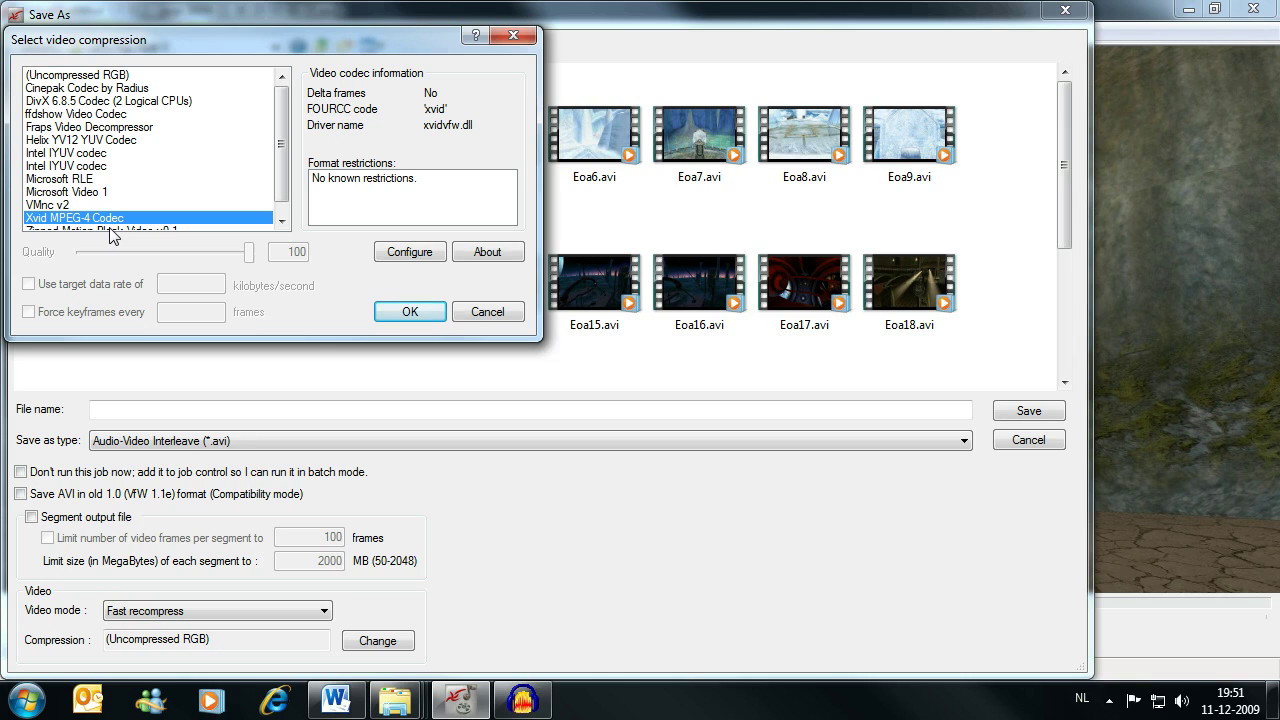
left_click(416, 257)
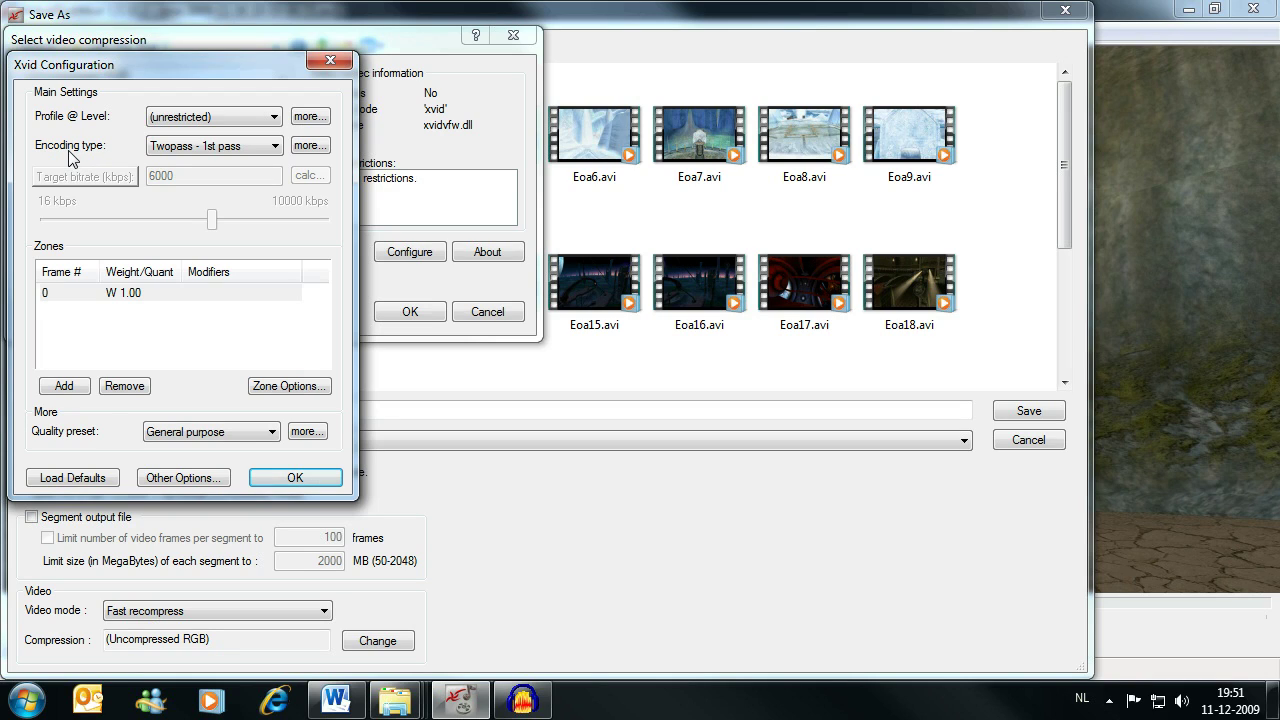
- Keep Xvid at Twopass - 1st pass, accept both codec windows, and pick Eoa13.avi as the file name
left_click(192, 152)
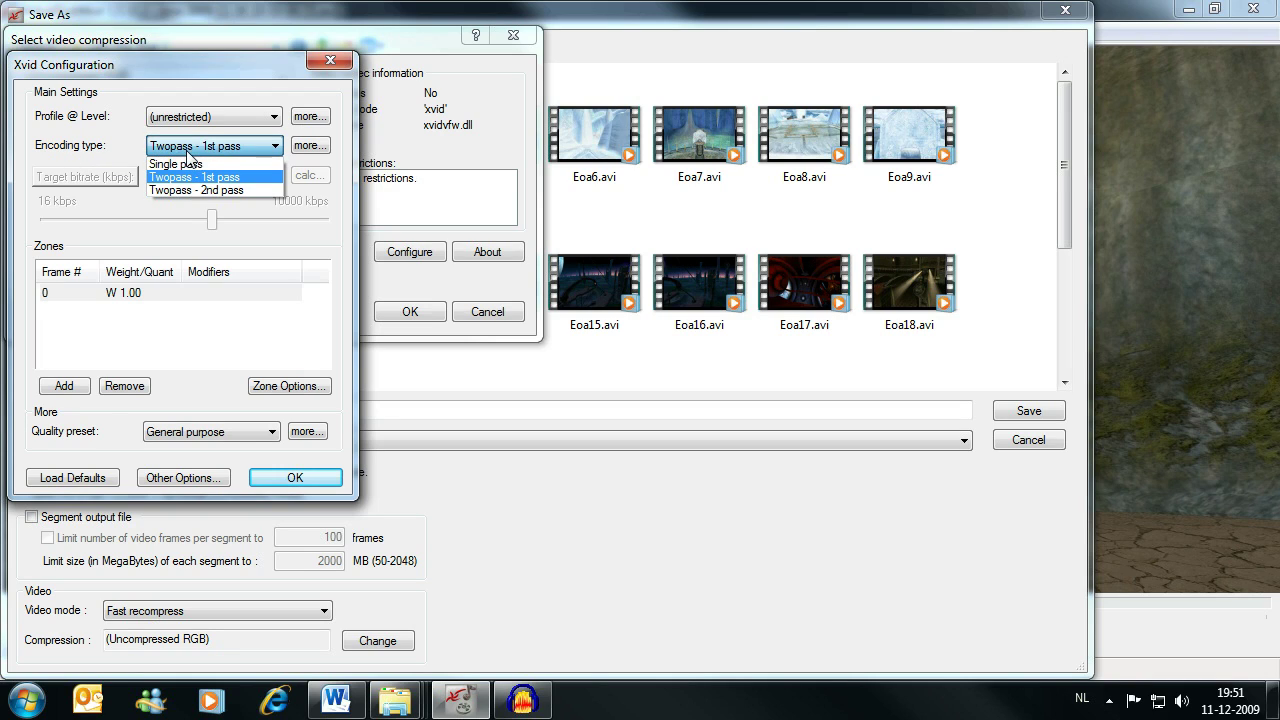
left_click(237, 182)
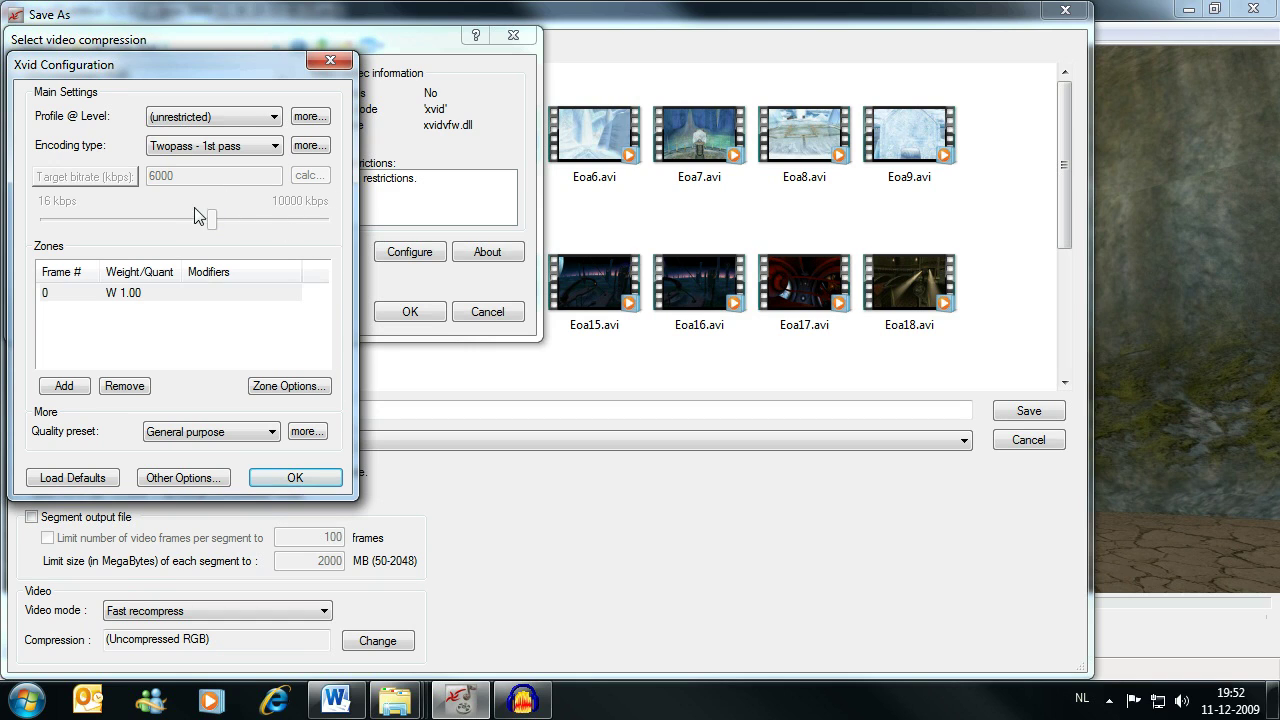
left_click(298, 478)
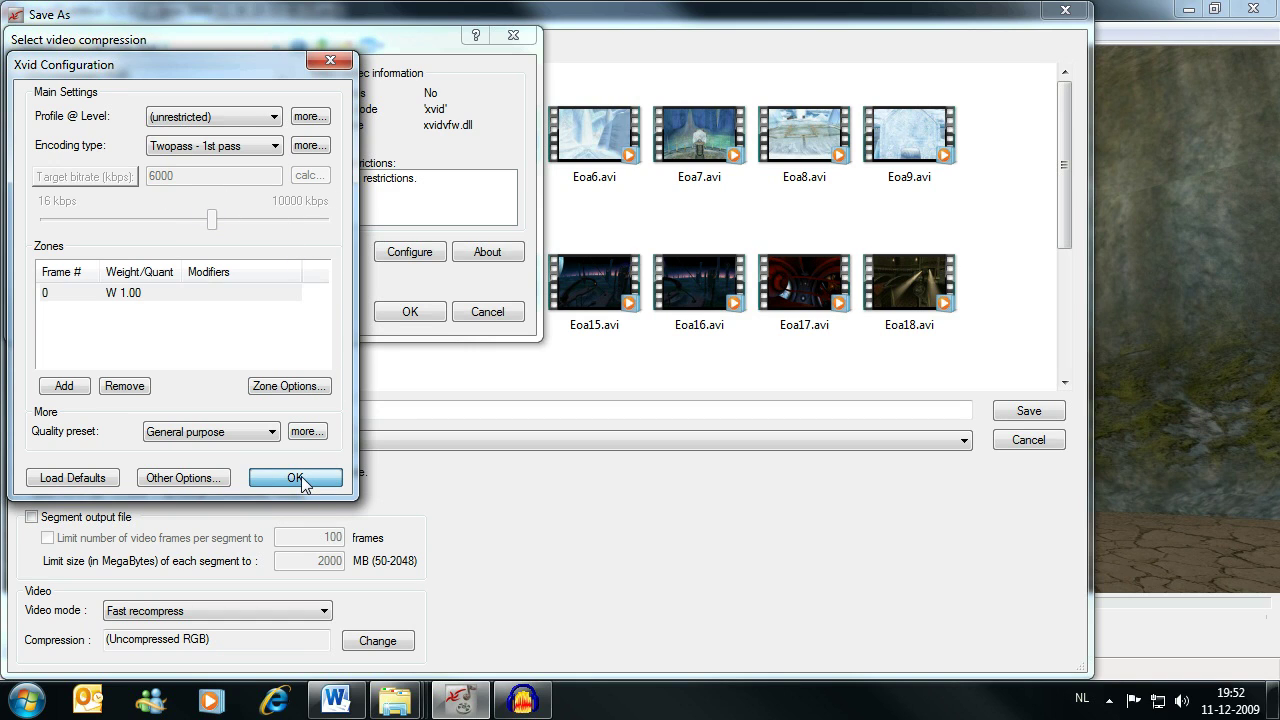
left_click(409, 313)
left_click(406, 318)
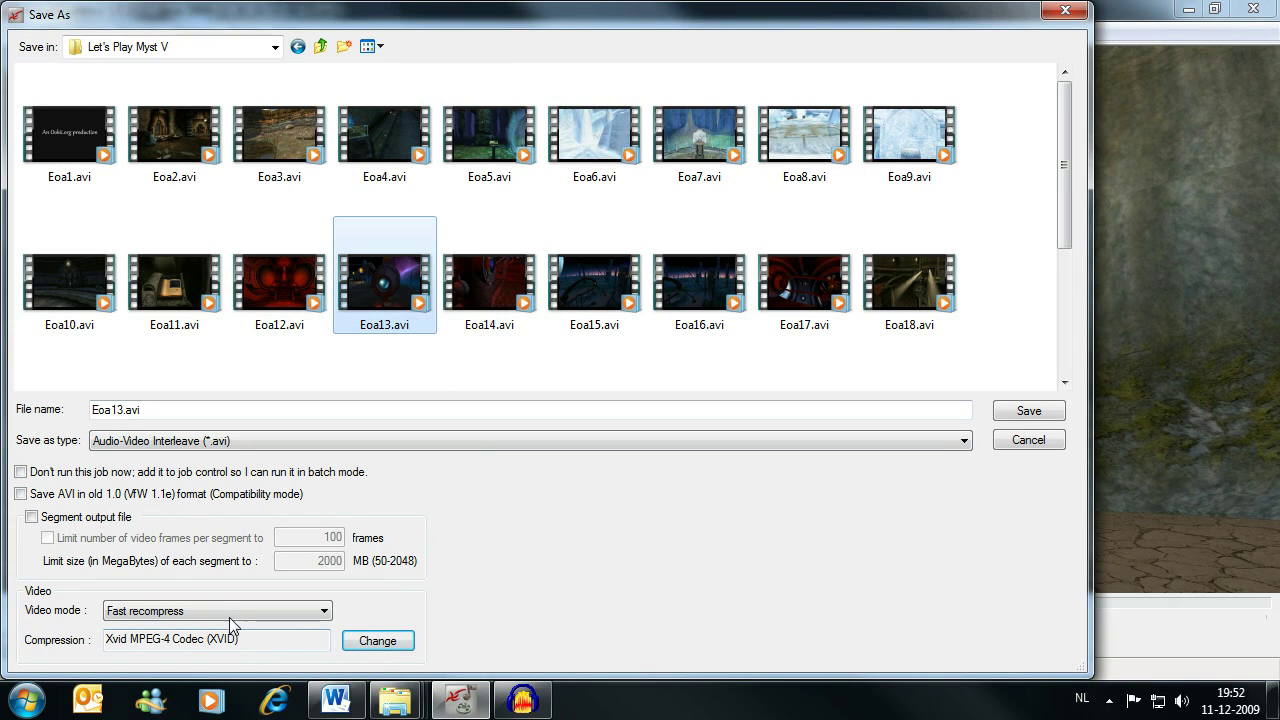
- Add the save to job control under the name Pass1.avi, replacing the existing file
left_click(32, 476)
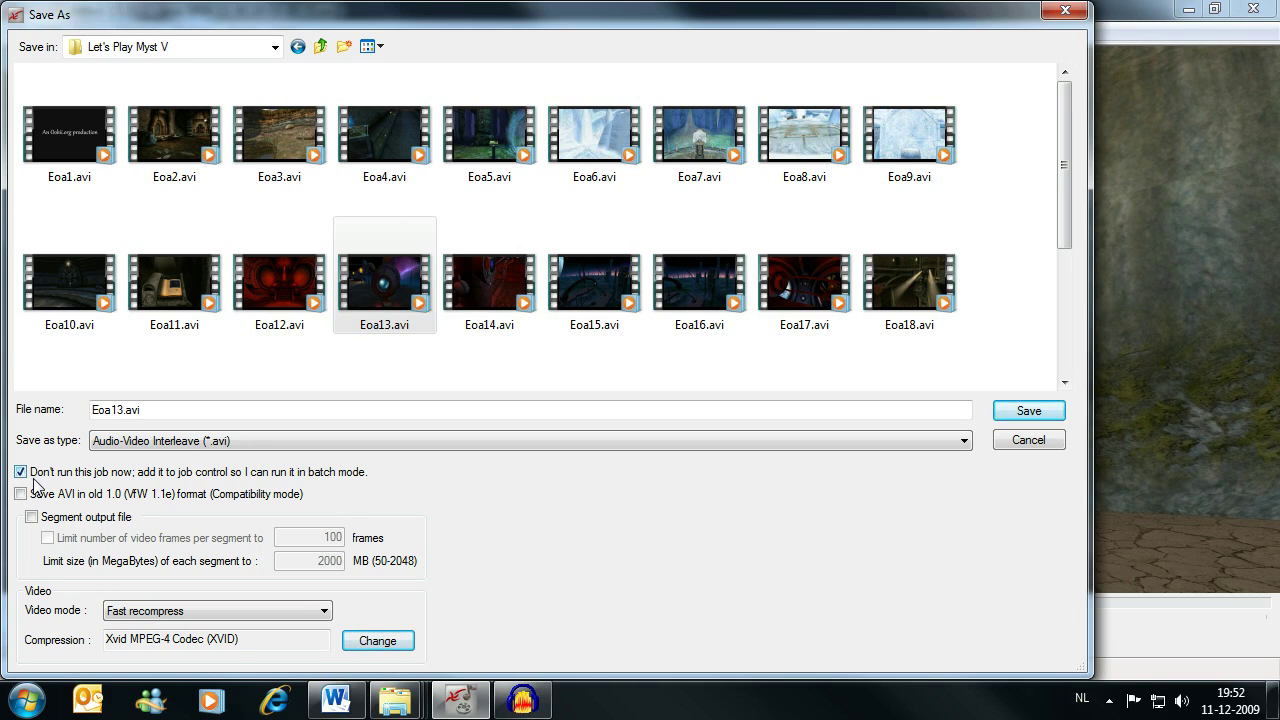
left_click(171, 410)
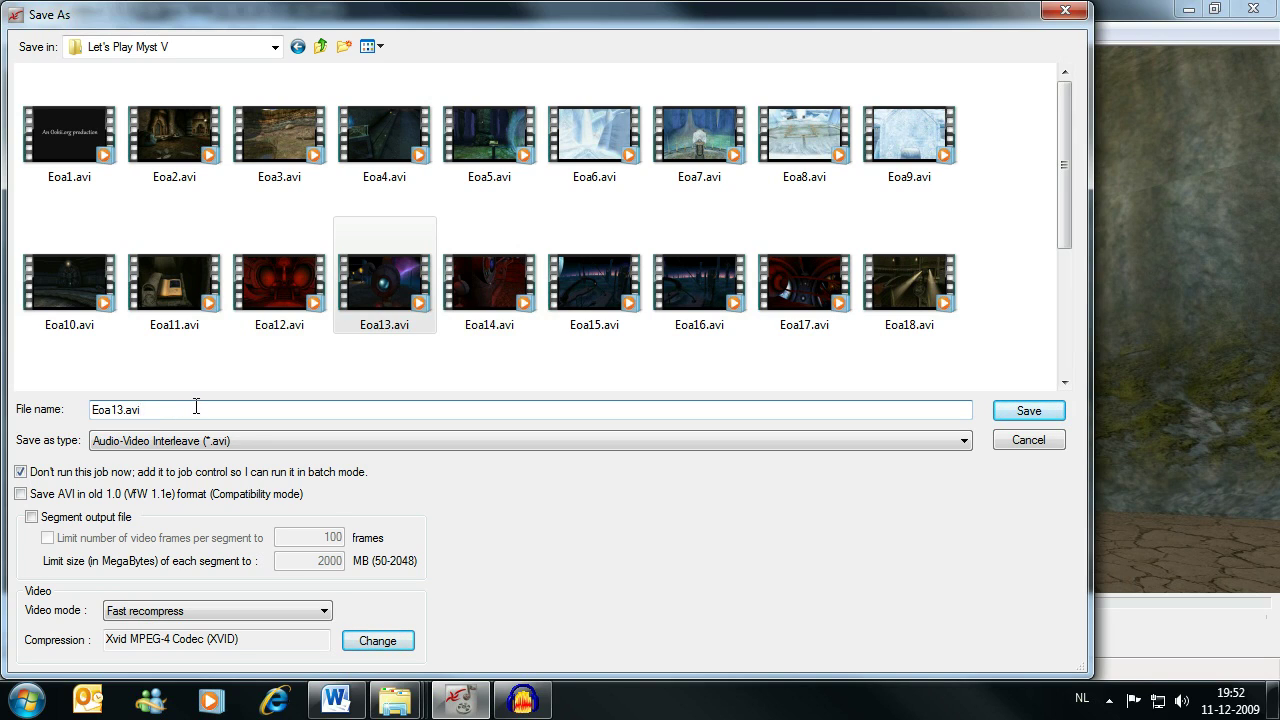
left_click_drag(180, 410, 60, 408)
type("Pass1")
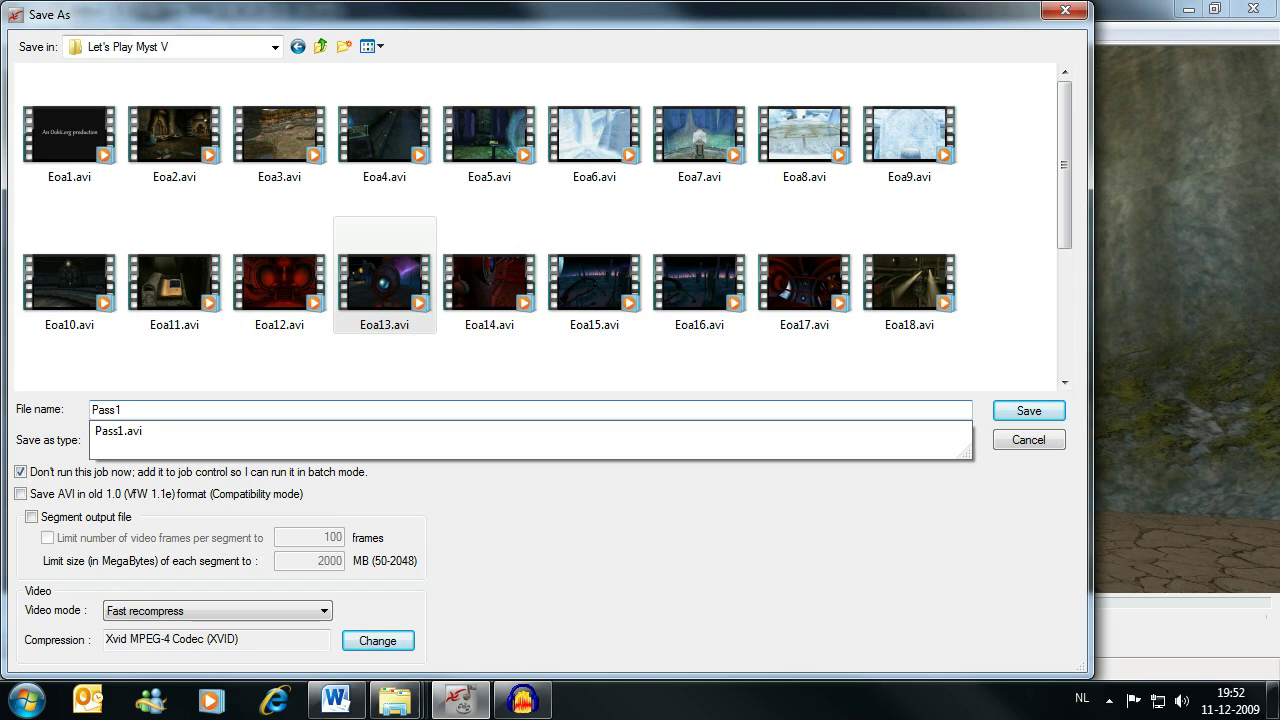
key("Return")
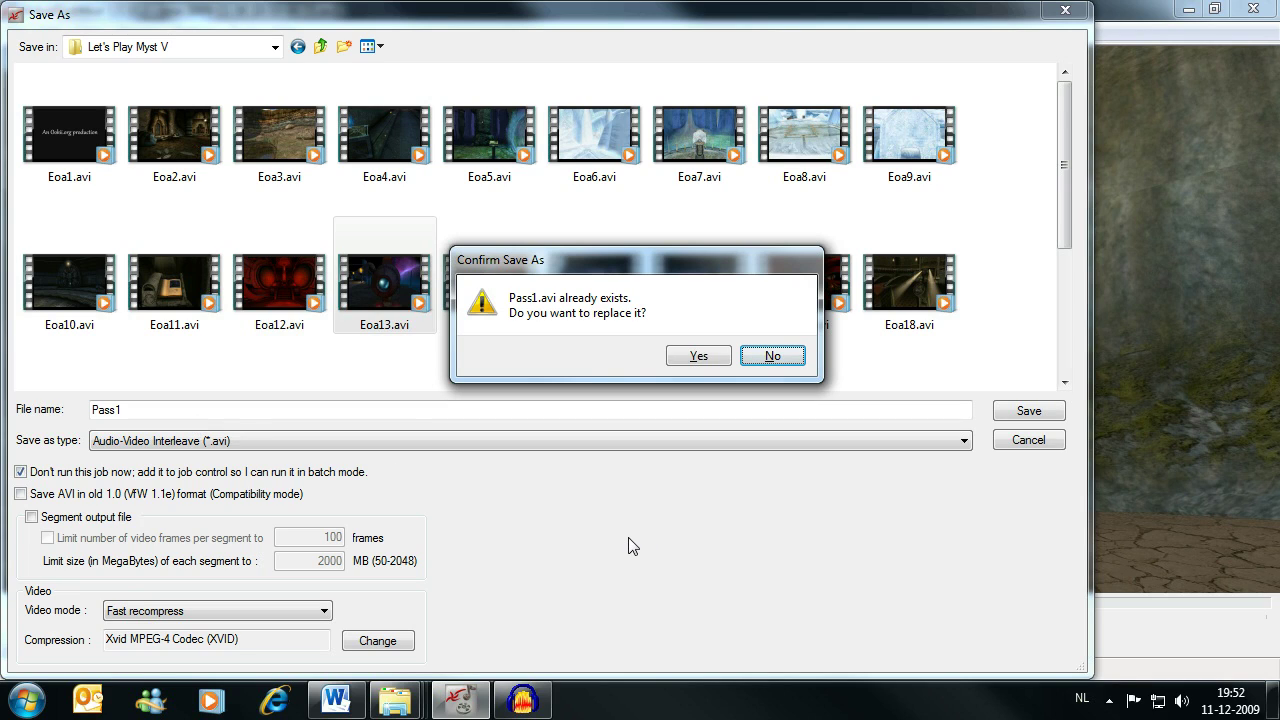
left_click(700, 357)
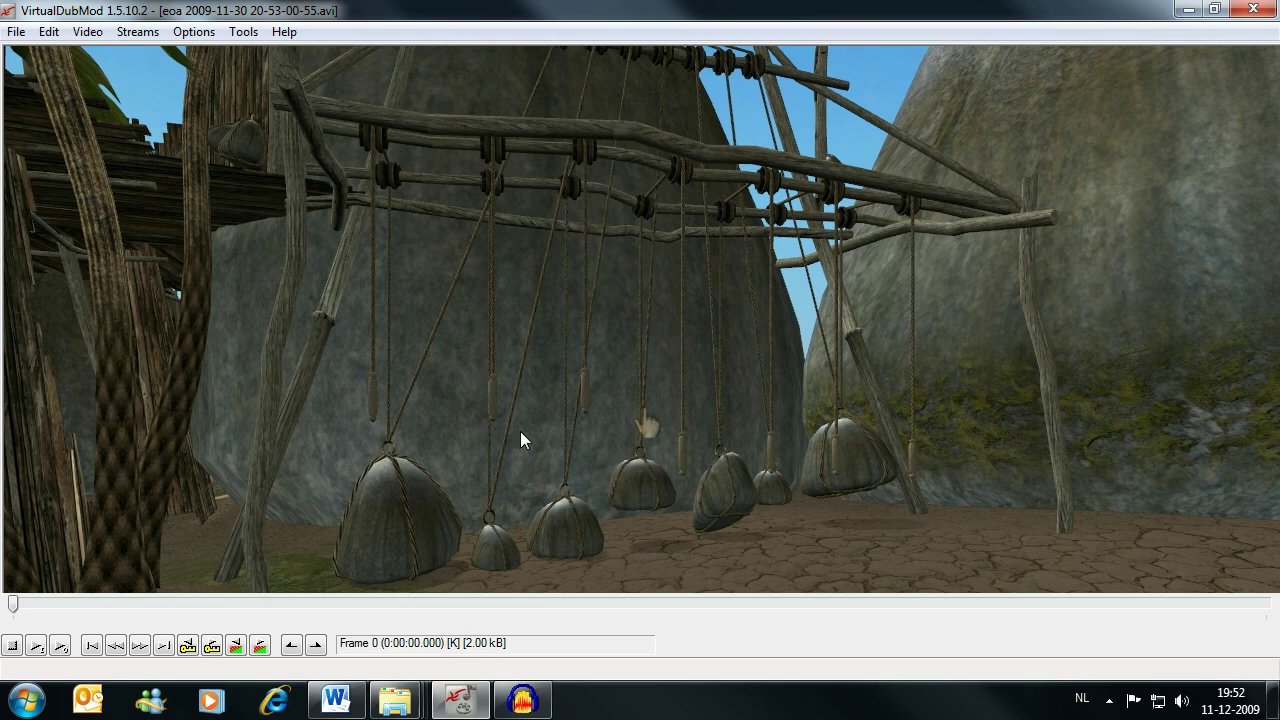
- Start another save and switch the Xvid encoding type to Twopass - 2nd pass
left_click(18, 32)
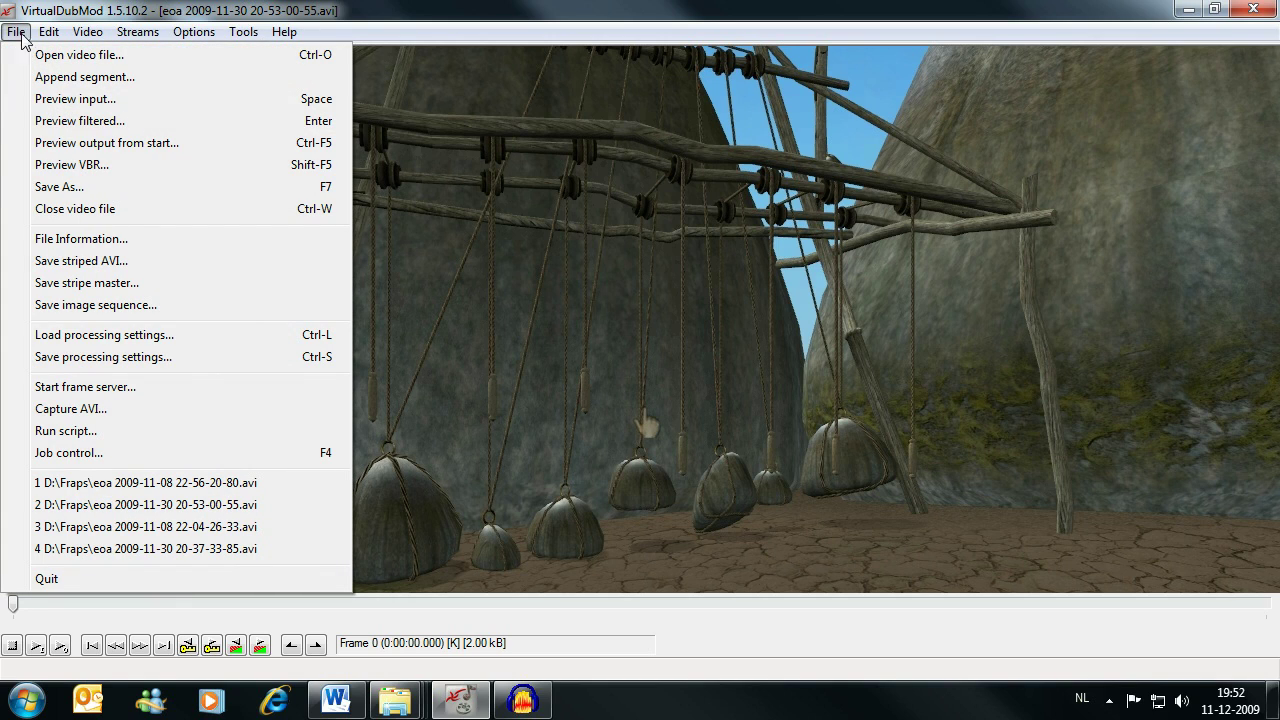
left_click(70, 187)
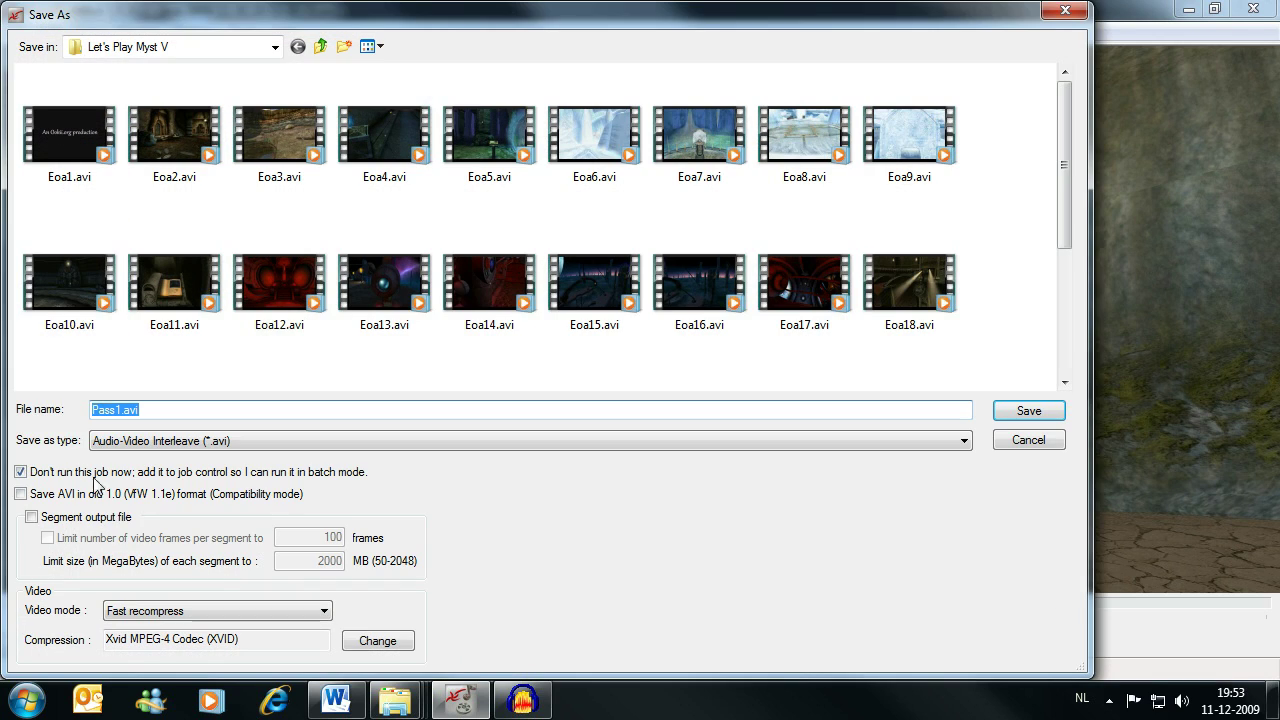
left_click(372, 642)
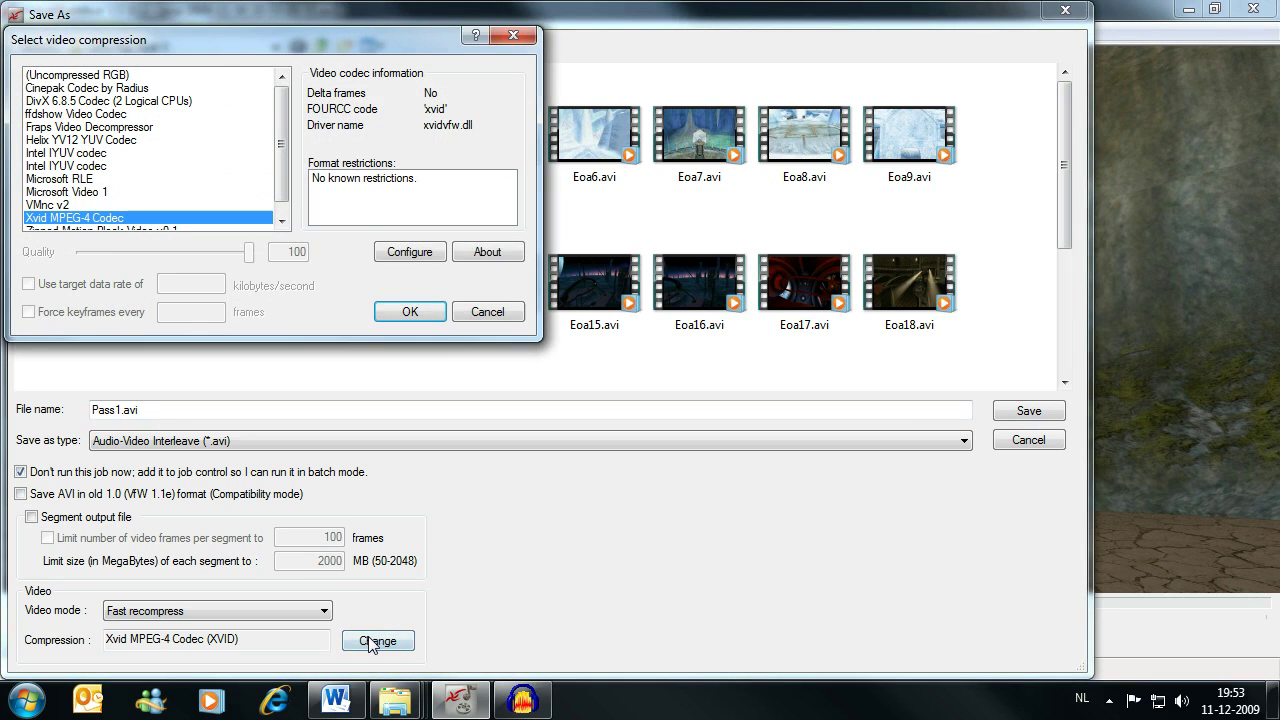
left_click(387, 257)
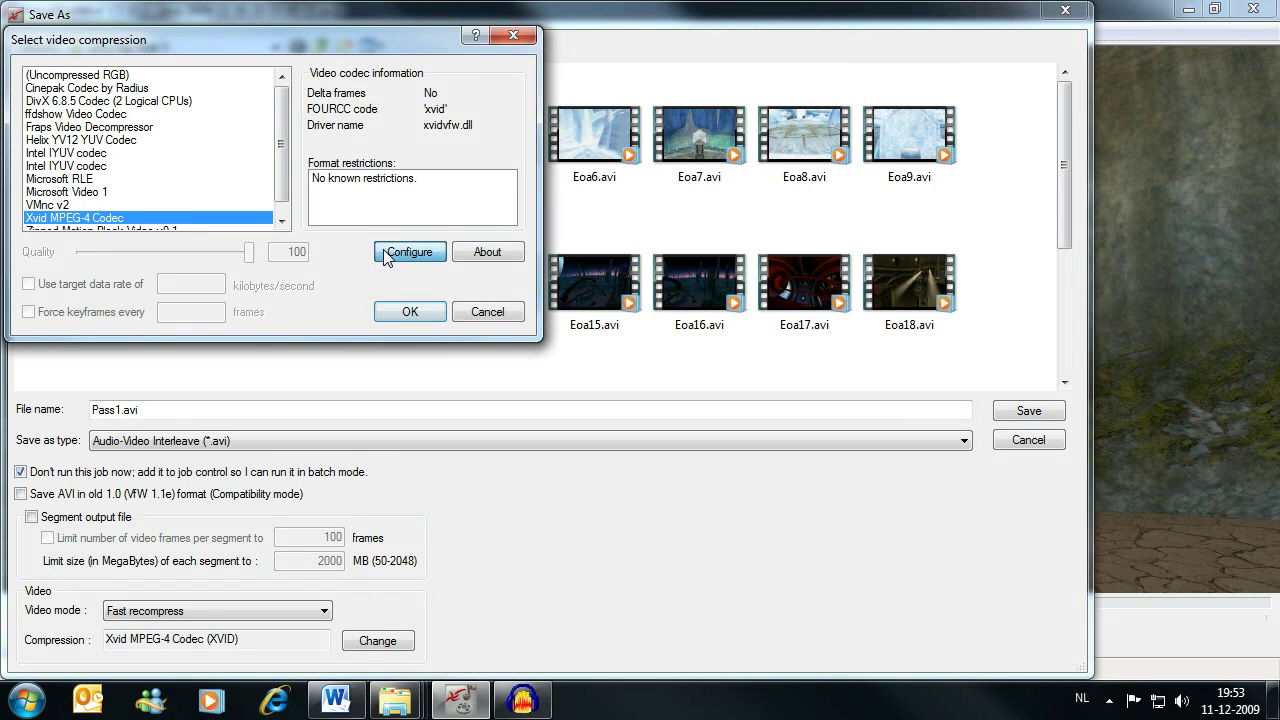
left_click(245, 150)
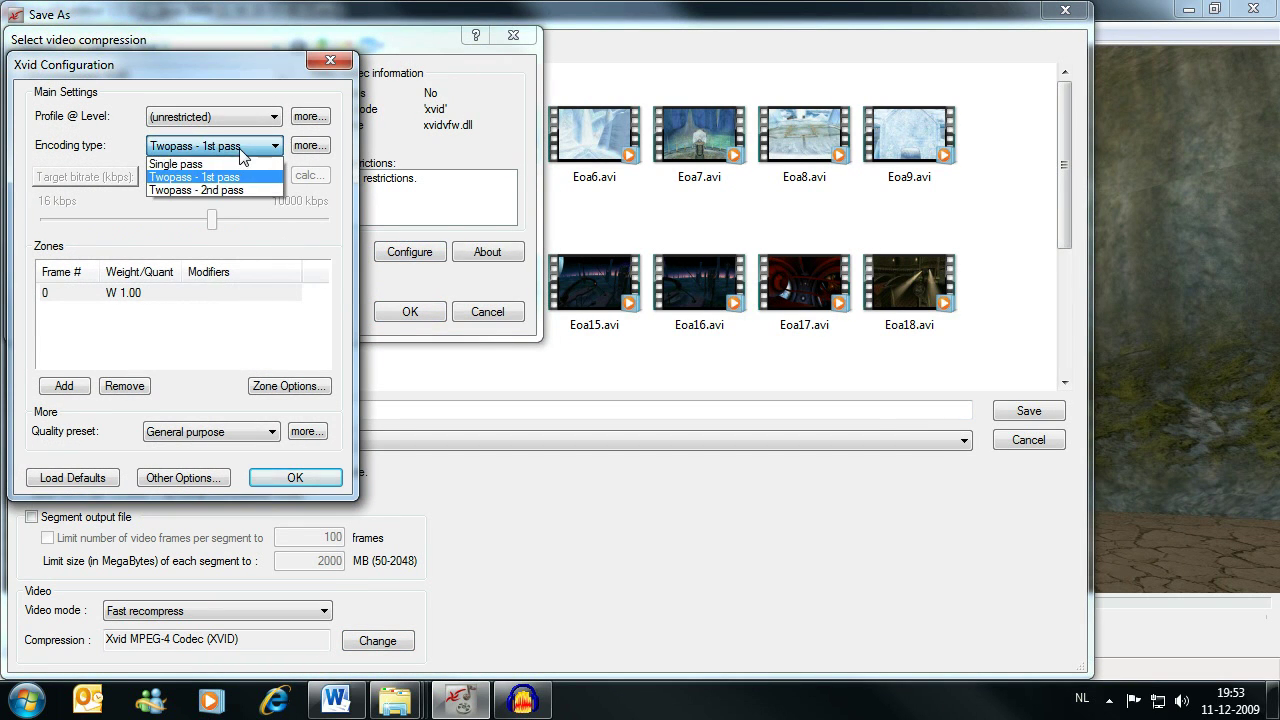
left_click(207, 190)
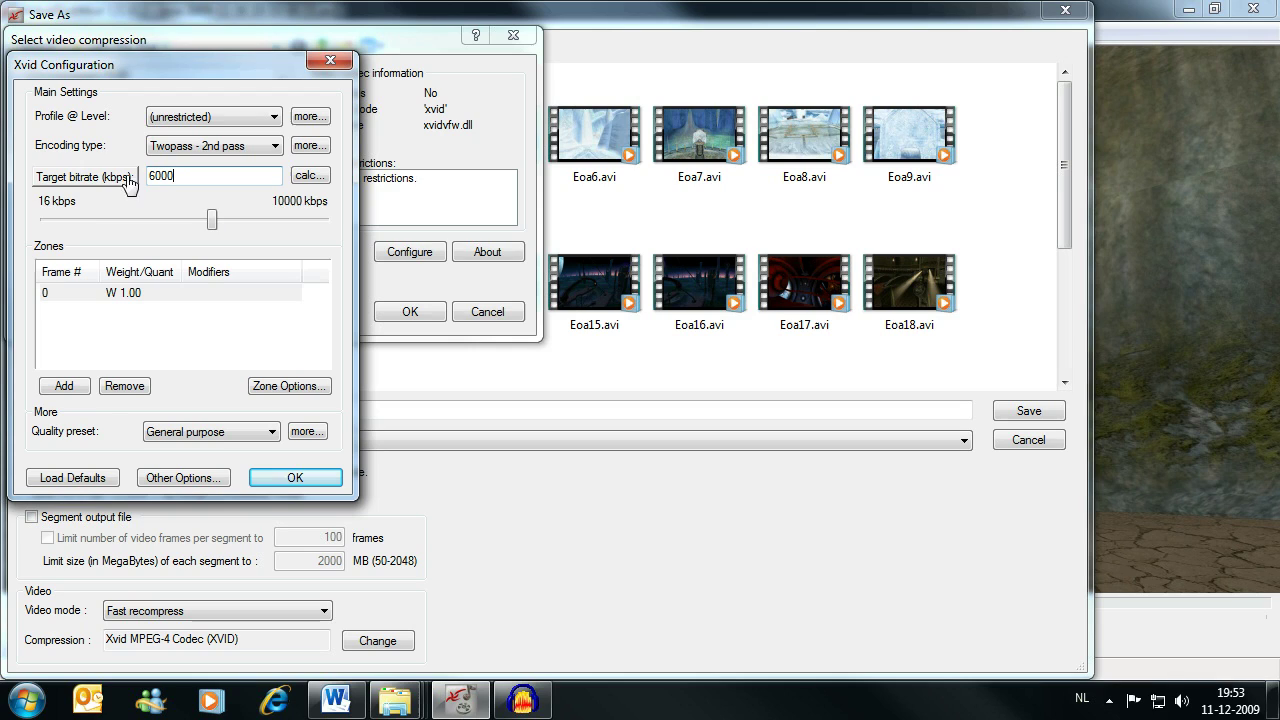
- Keep the target as bitrate at 6000 kbps and accept the Xvid configuration
left_click(89, 180)
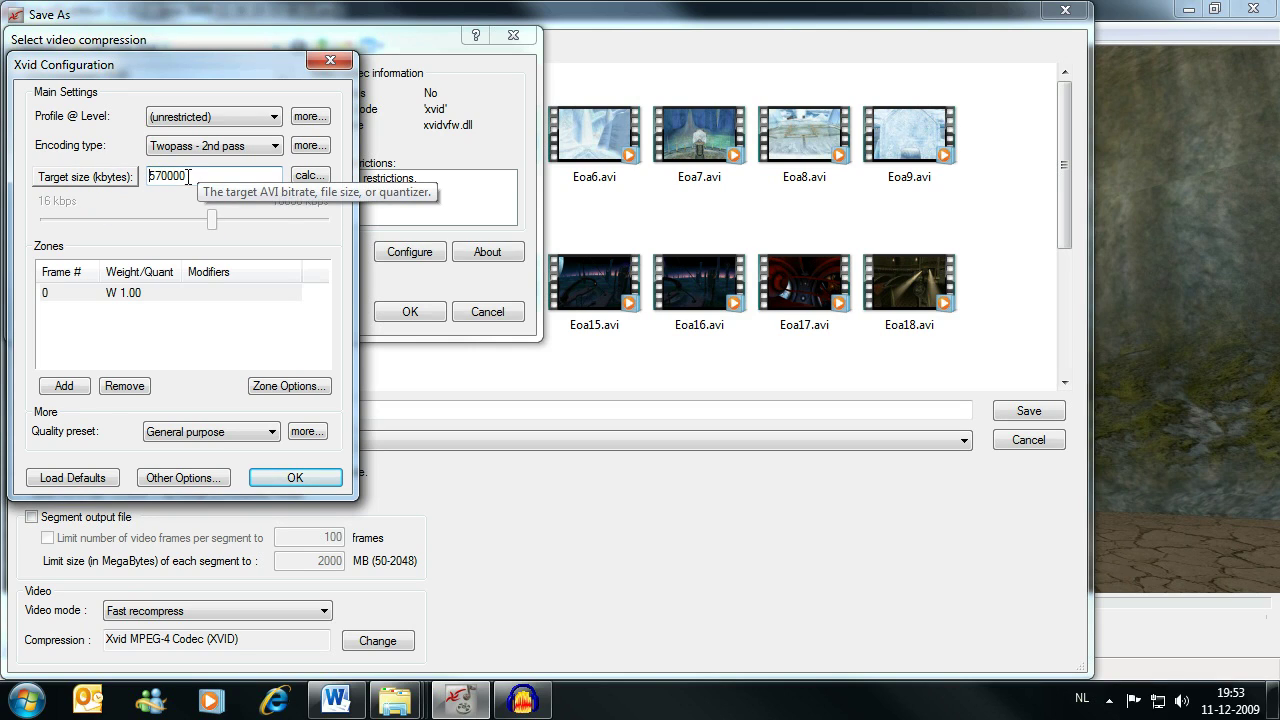
left_click(108, 186)
left_click(177, 176)
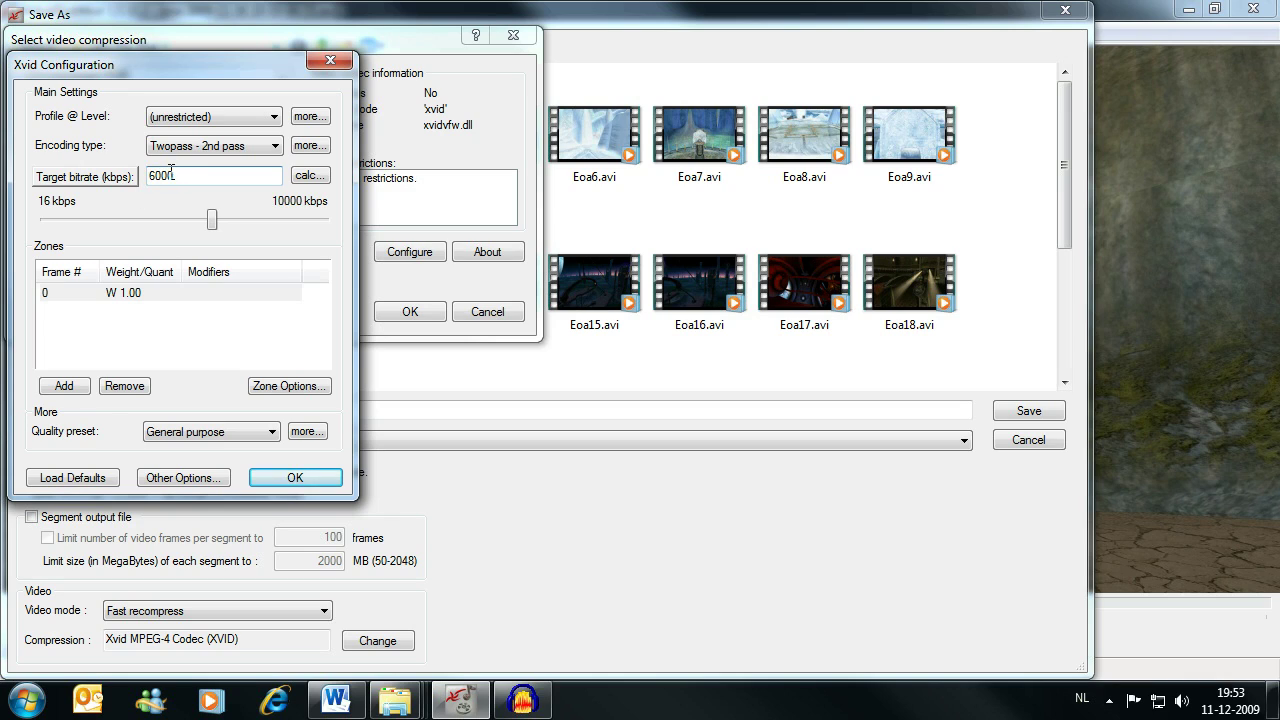
left_click_drag(192, 175, 146, 177)
left_click(182, 176)
double_click(187, 173)
left_click(186, 180)
double_click(195, 177)
left_click(178, 177)
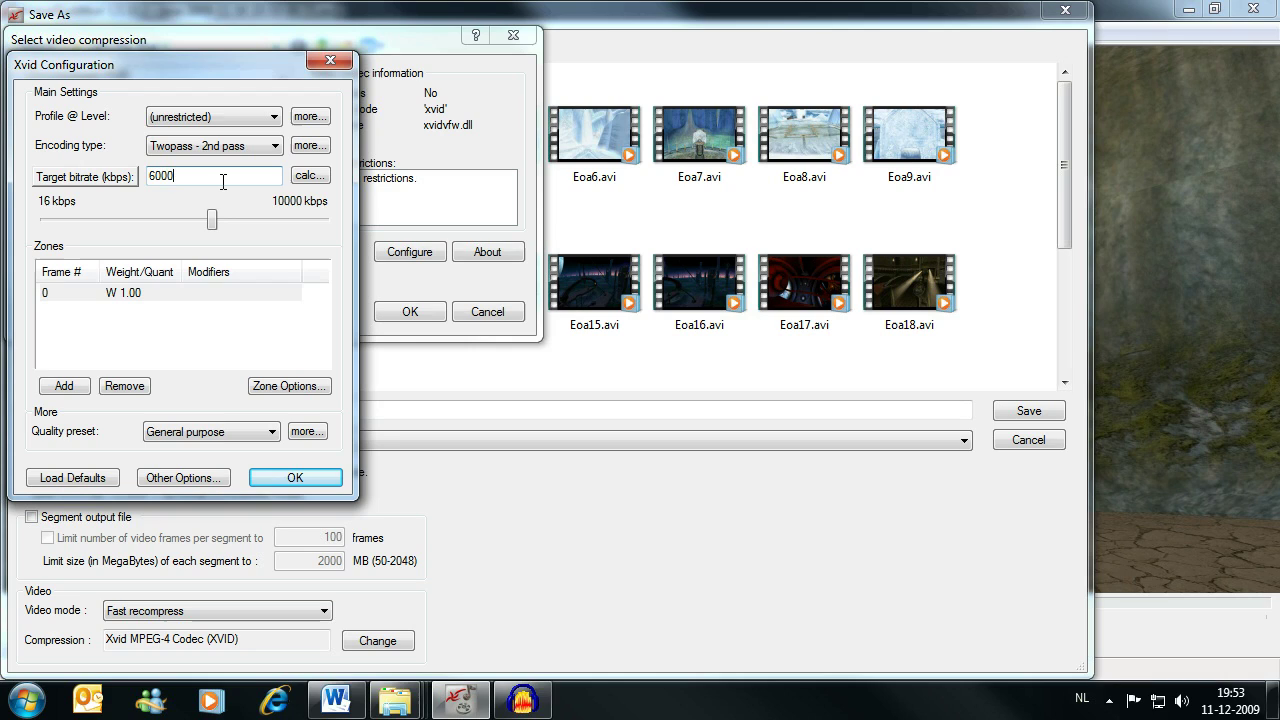
left_click(318, 482)
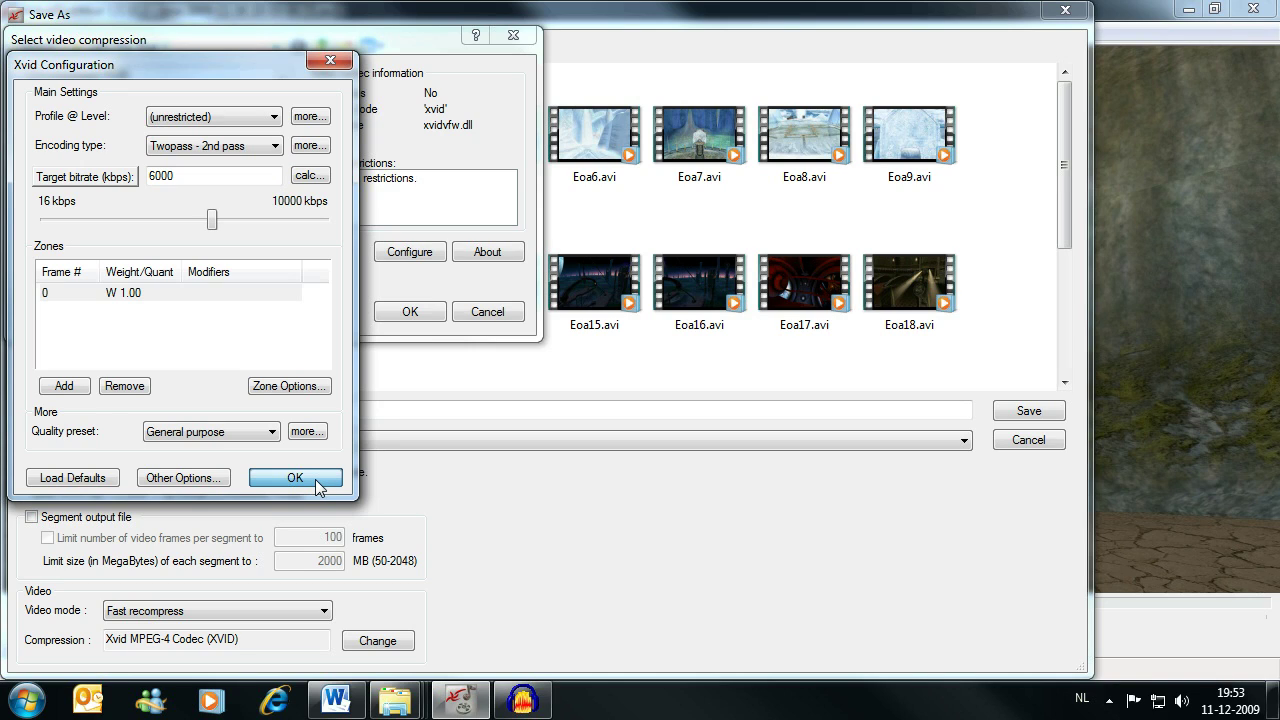
left_click(295, 478)
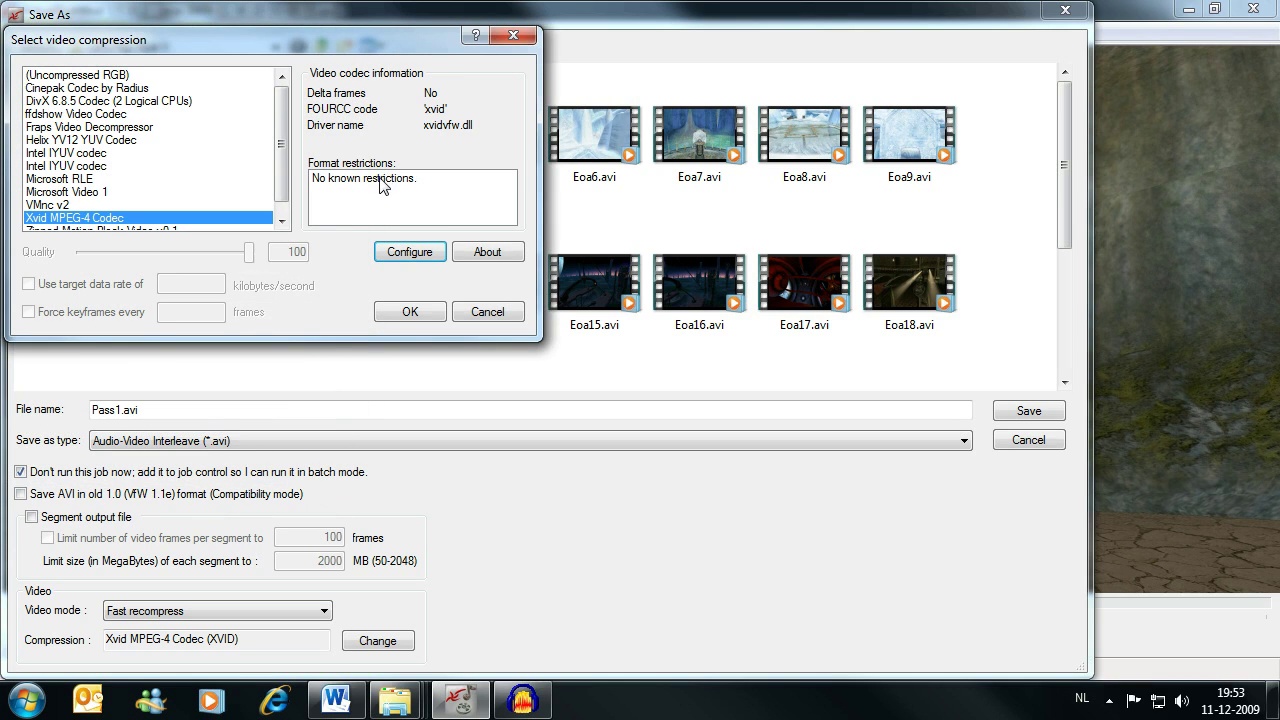
- Confirm Xvid compression and queue the second-pass job with the file name Eoa34
left_click(410, 311)
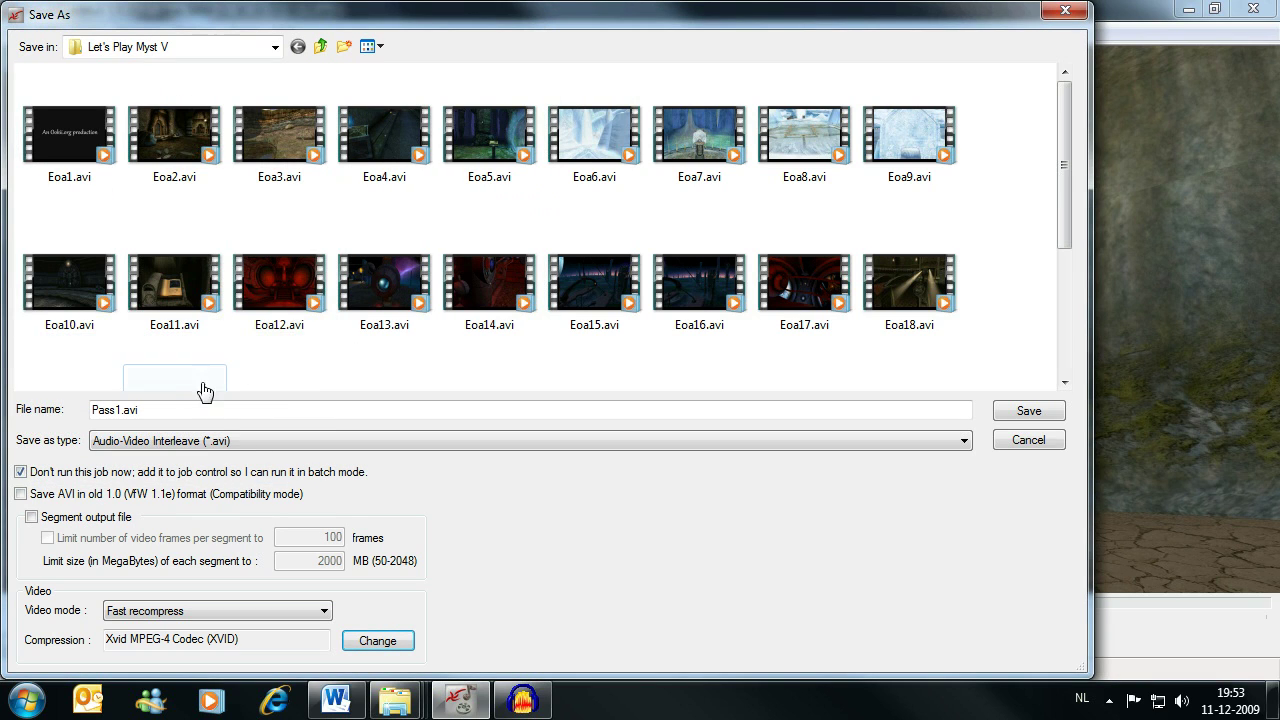
double_click(194, 407)
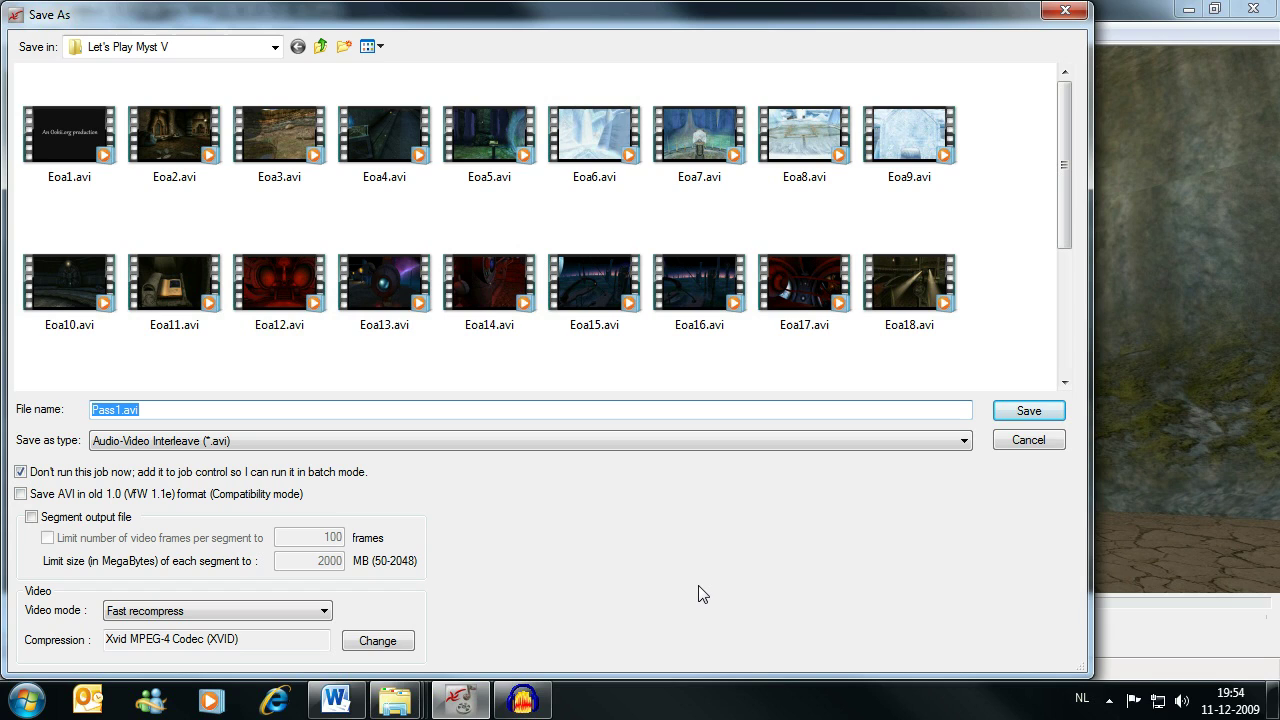
type("Eo")
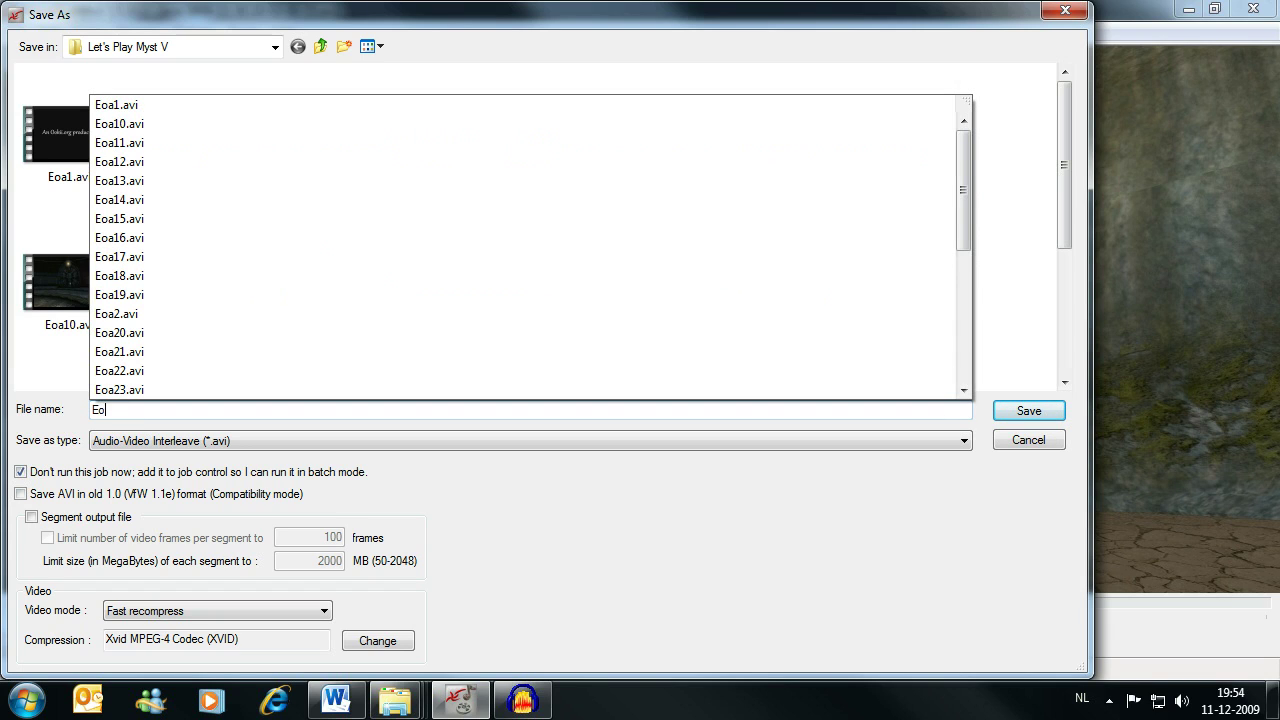
type("a34")
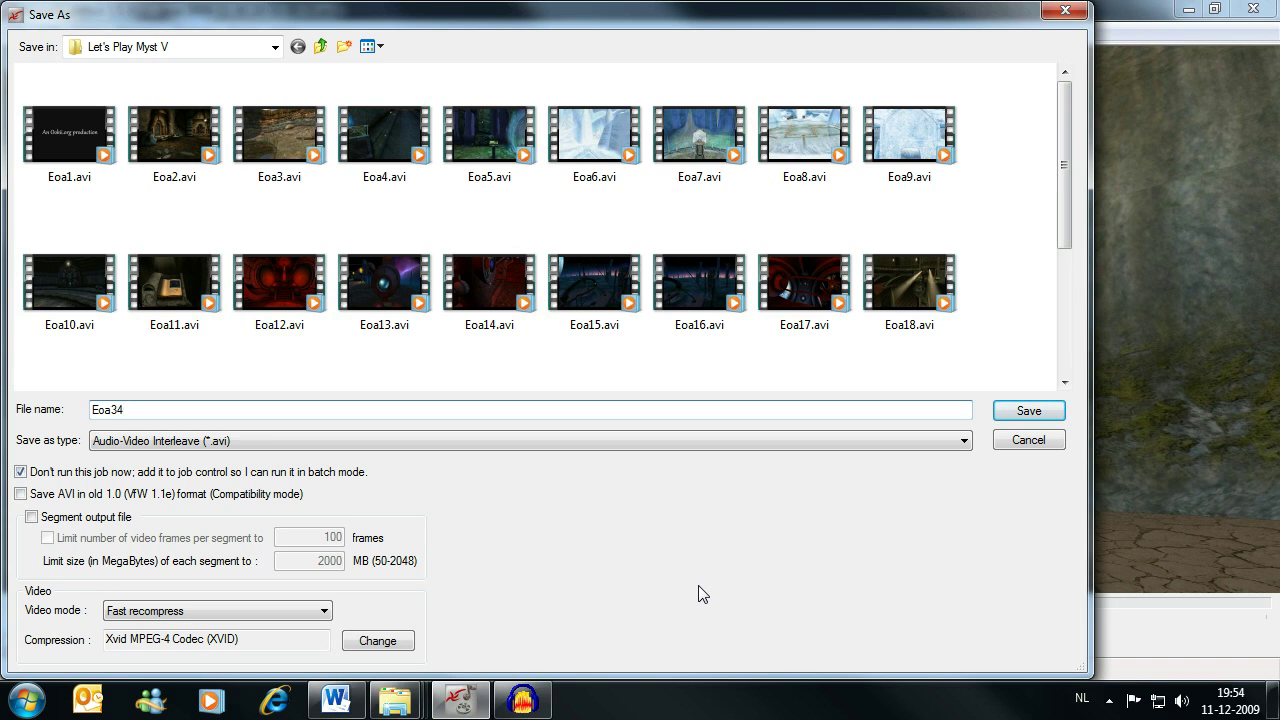
key("Return")
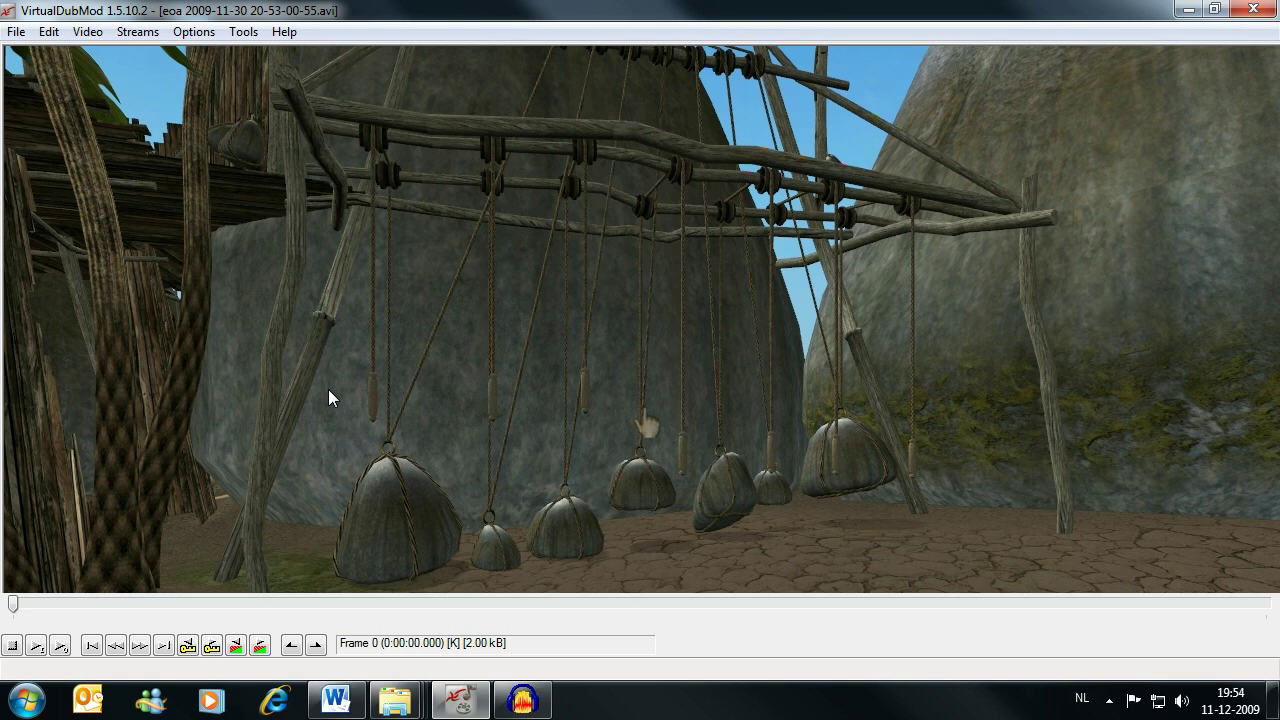
- In Job control, select the Pass1.avi job and start processing both queued jobs
left_click(17, 32)
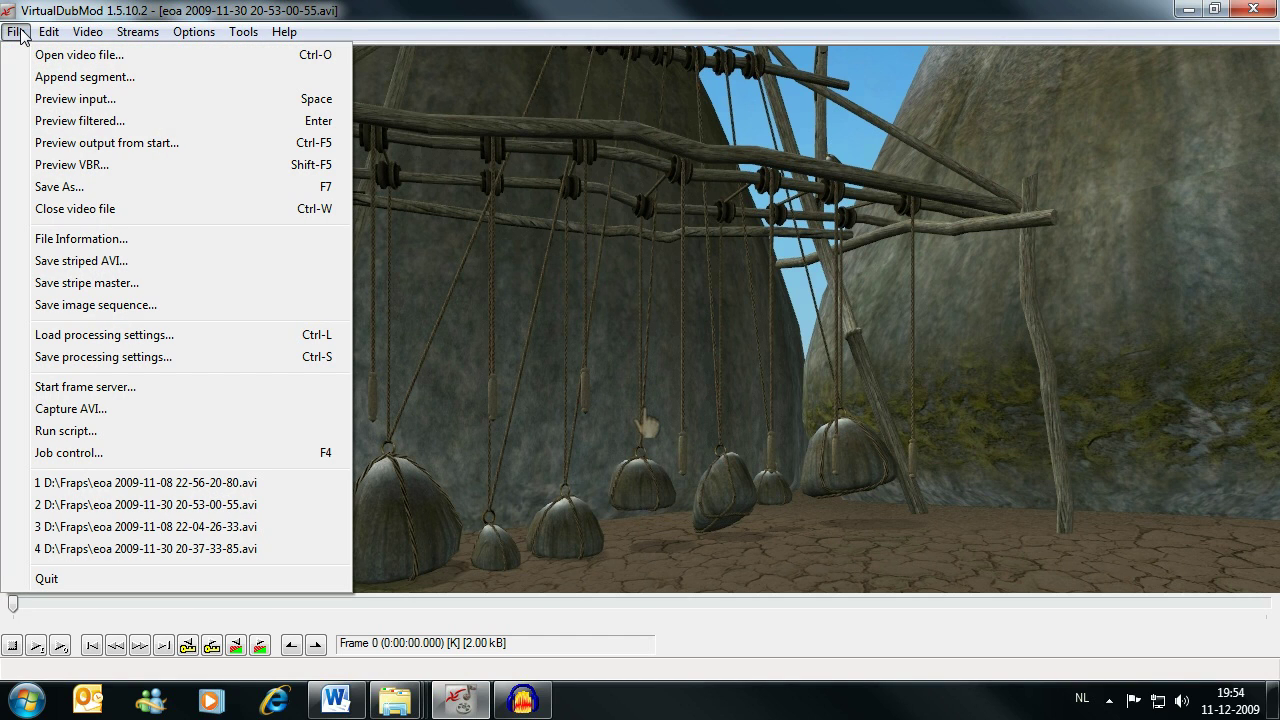
left_click(70, 453)
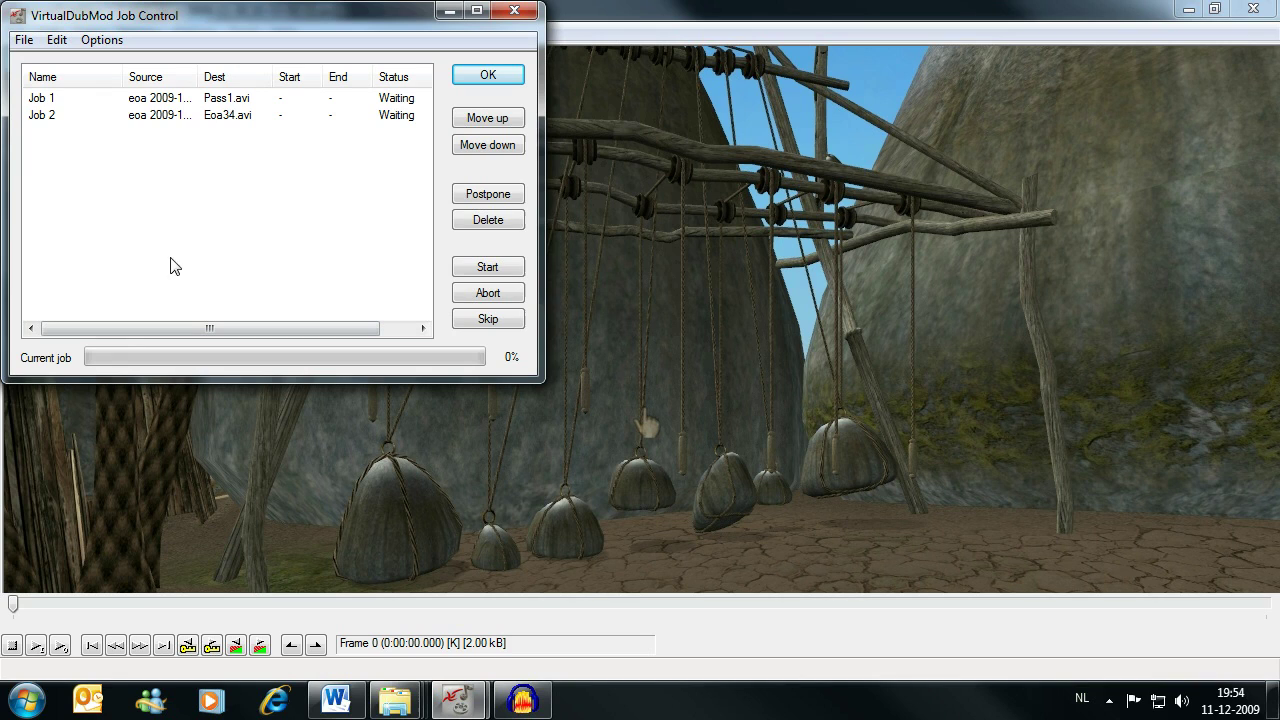
left_click(240, 100)
left_click(244, 117)
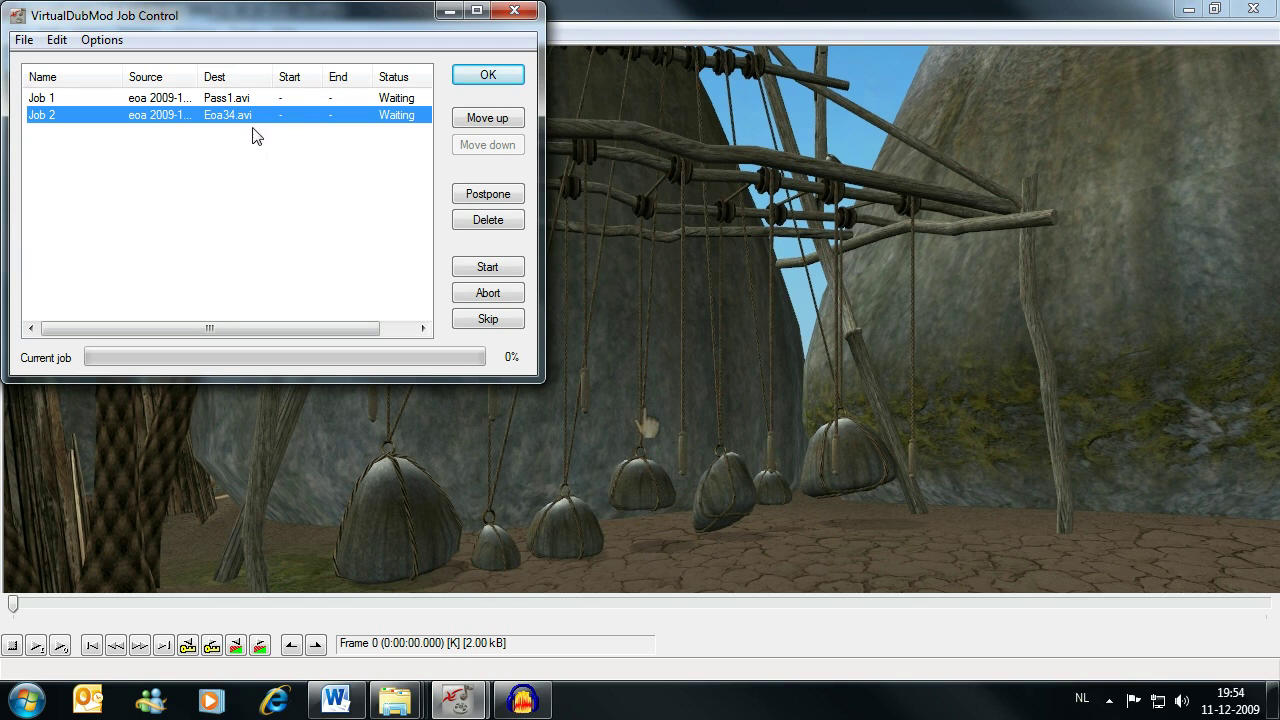
left_click(418, 100)
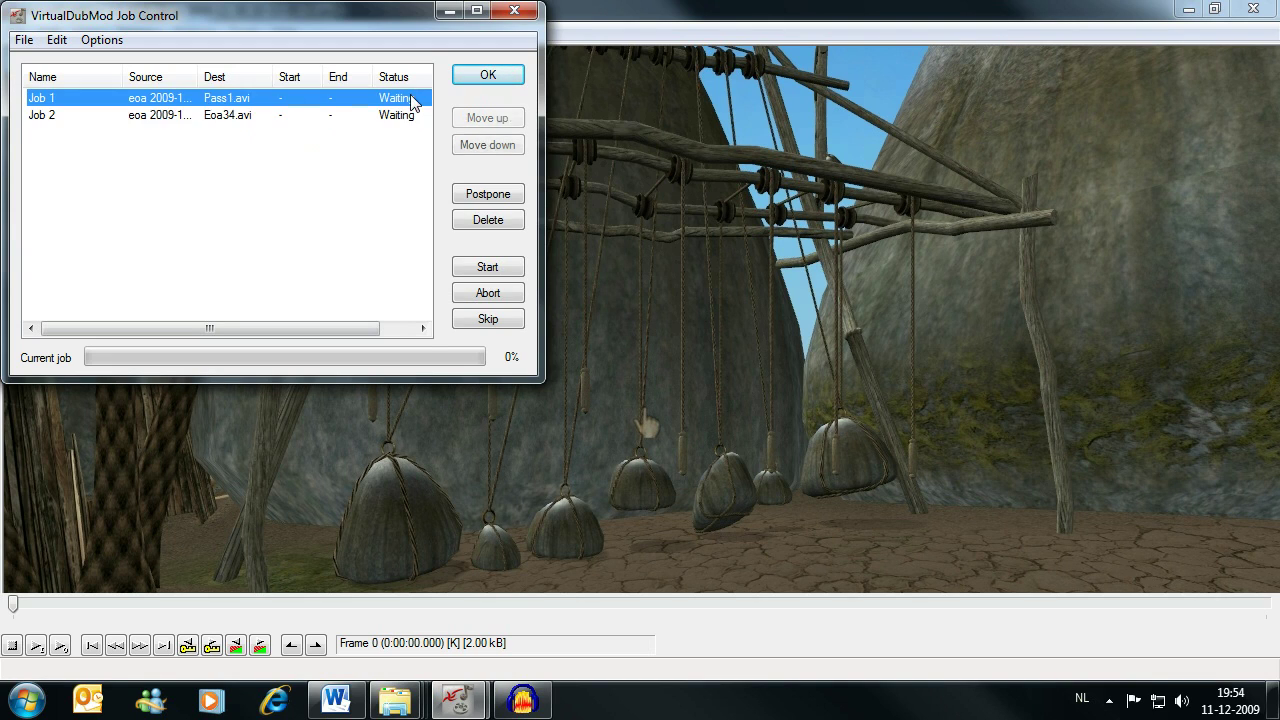
left_click(483, 272)
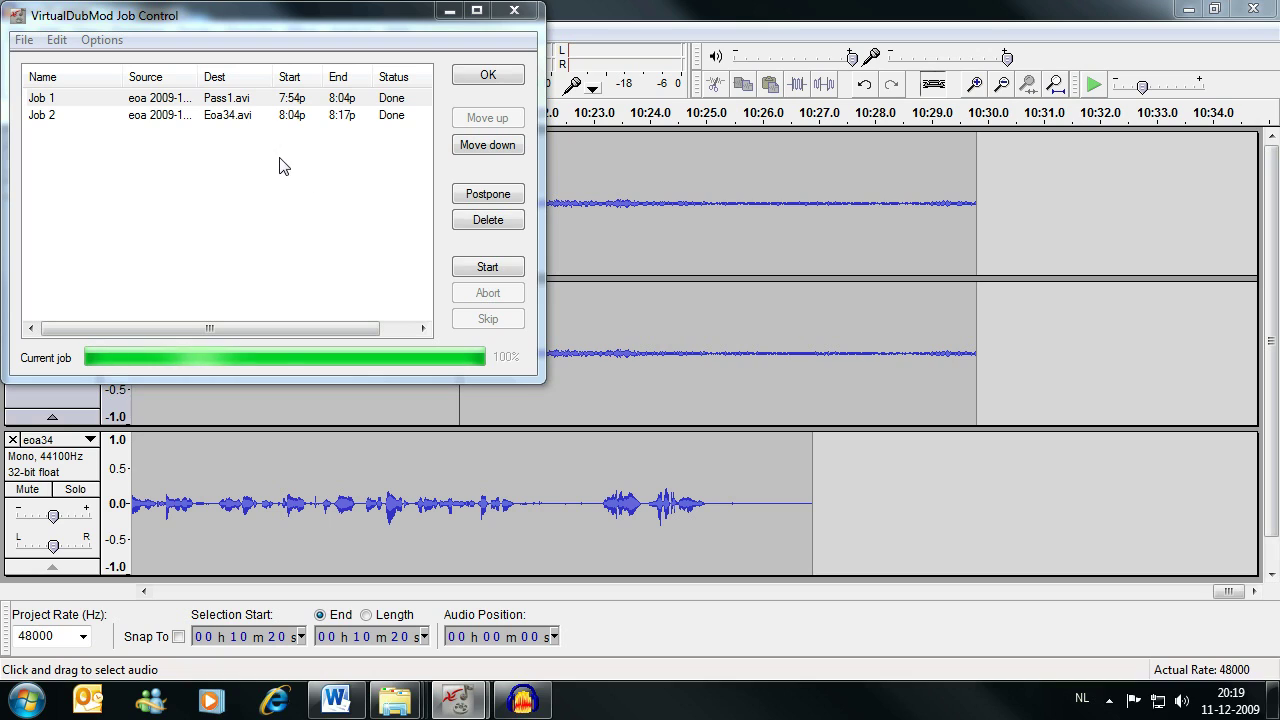
- Close Job Control and select Eoa34.avi in Let's Play Myst V: 470 MB, 00:10:29, 1280×720, 30 fps
left_click(487, 76)
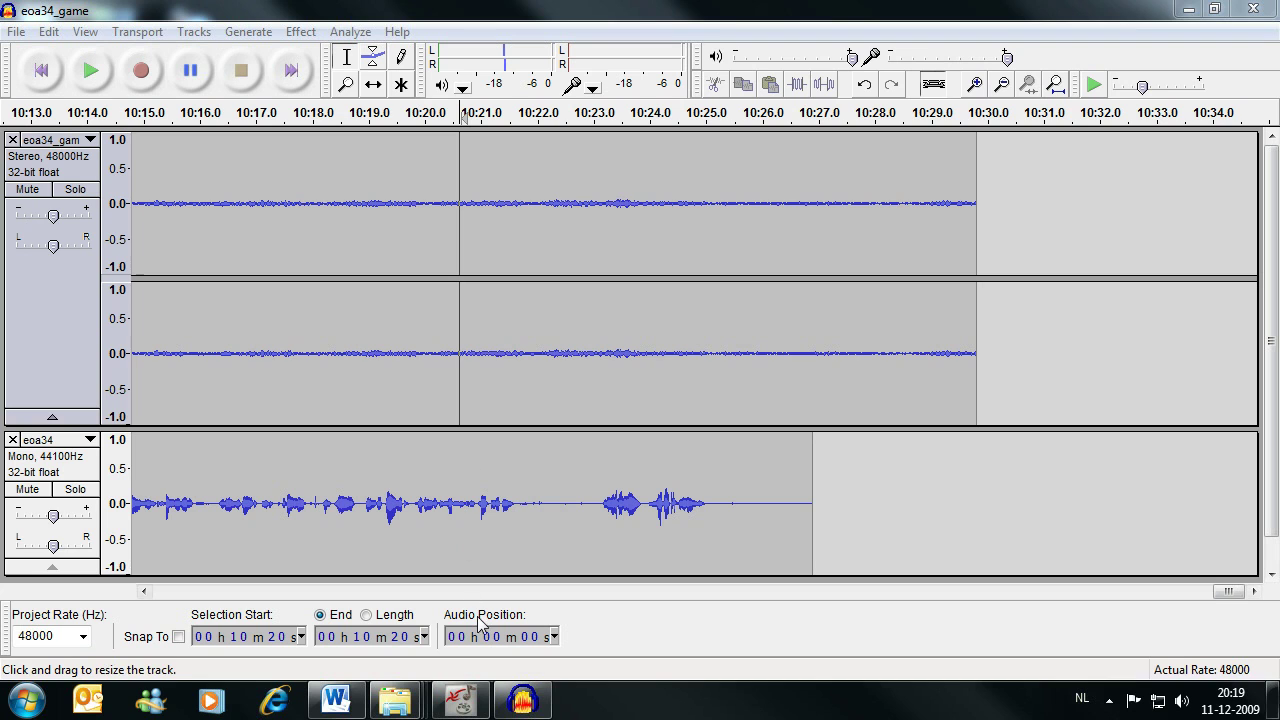
mouse_move(398, 700)
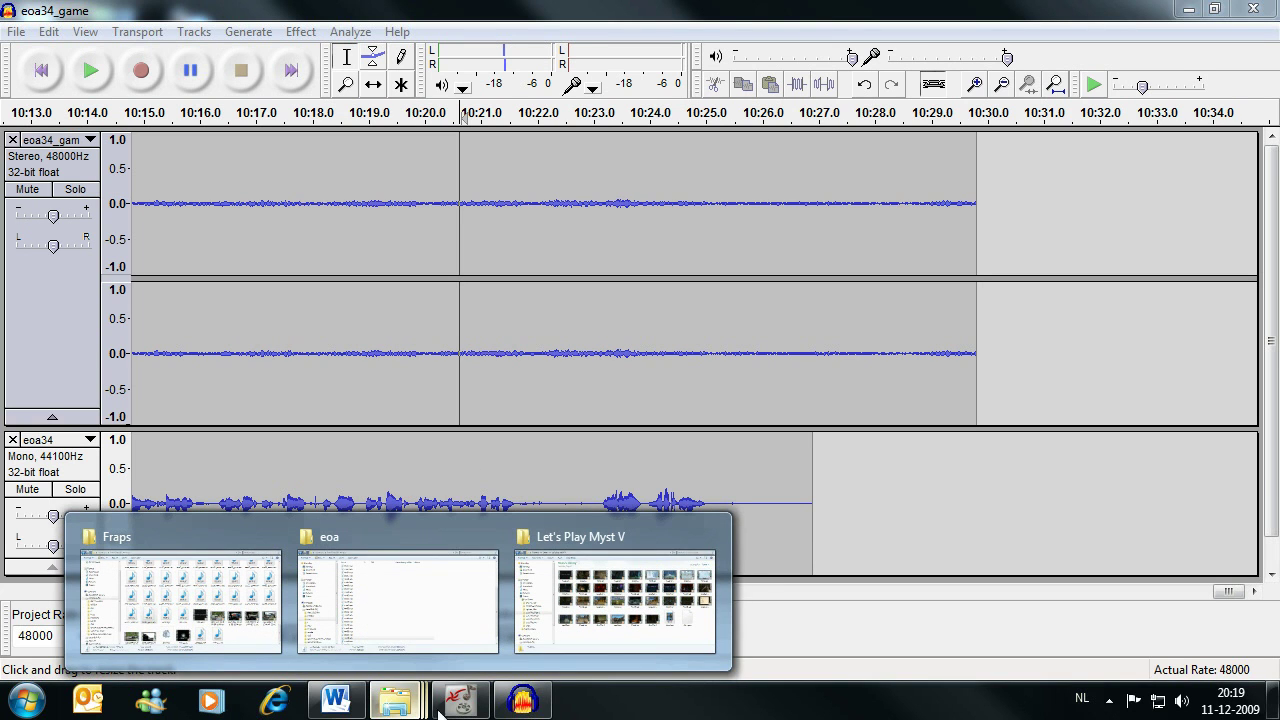
left_click(640, 650)
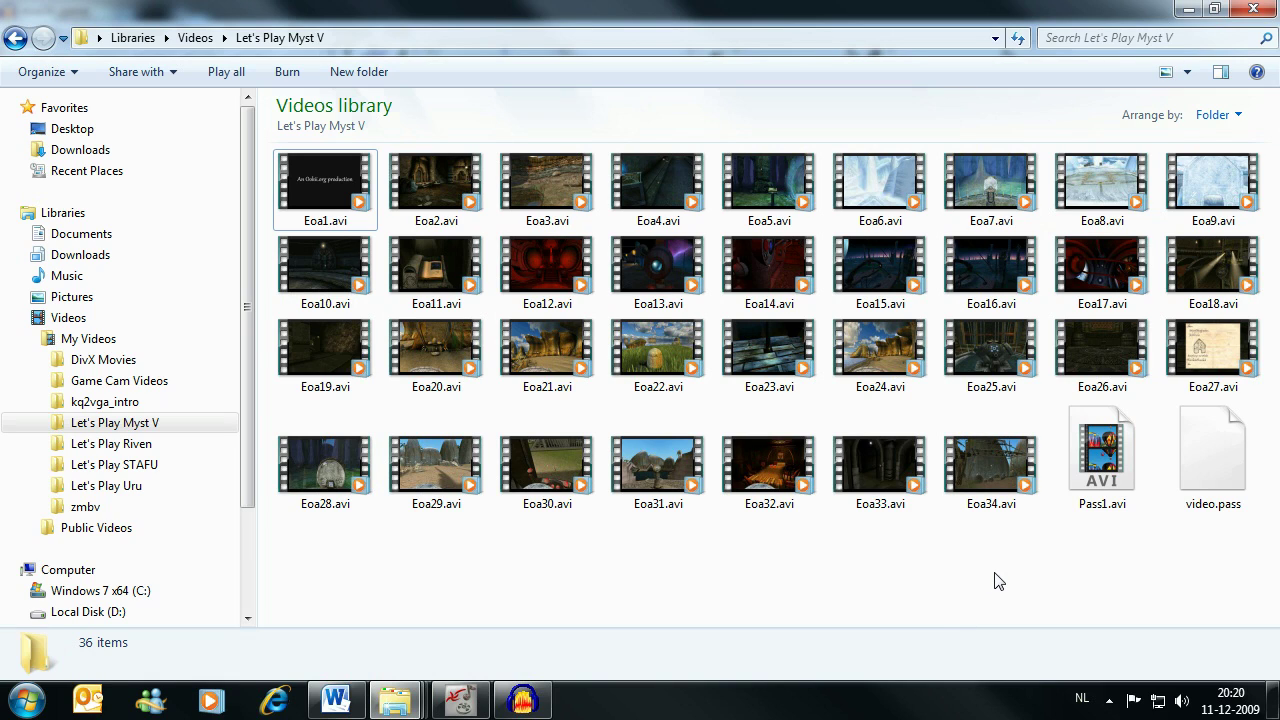
left_click(995, 503)
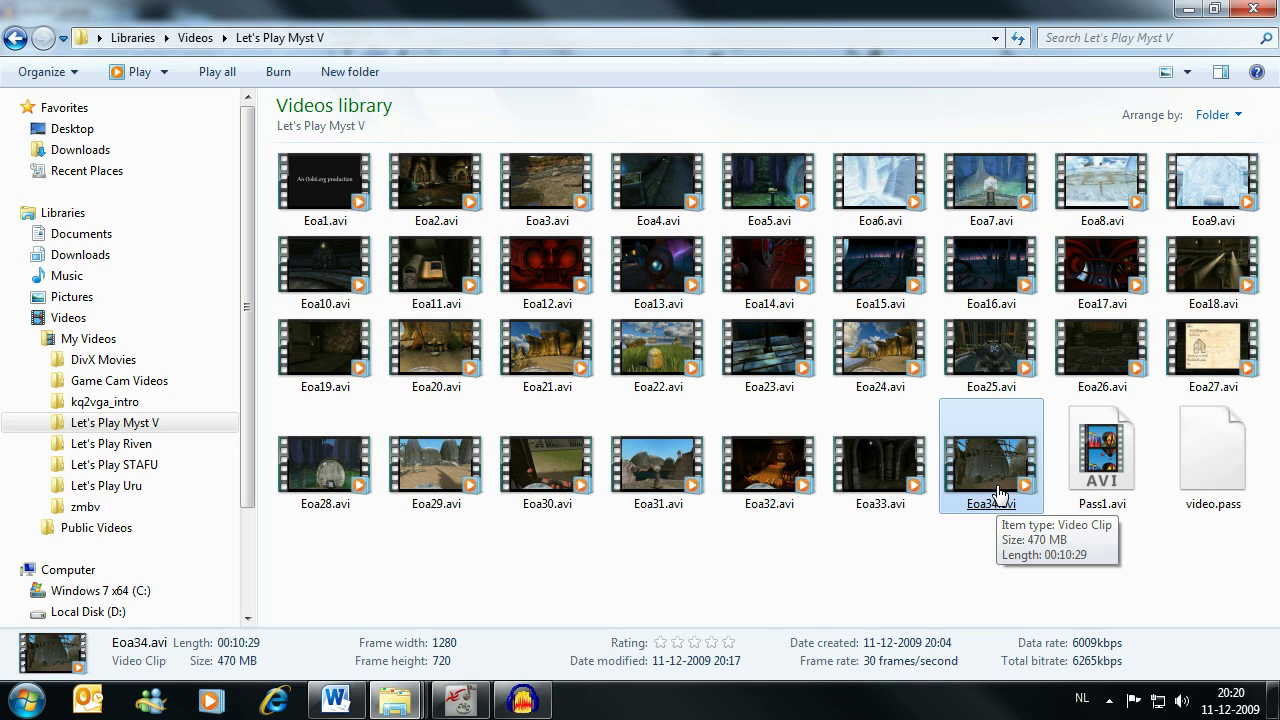
double_click(999, 490)
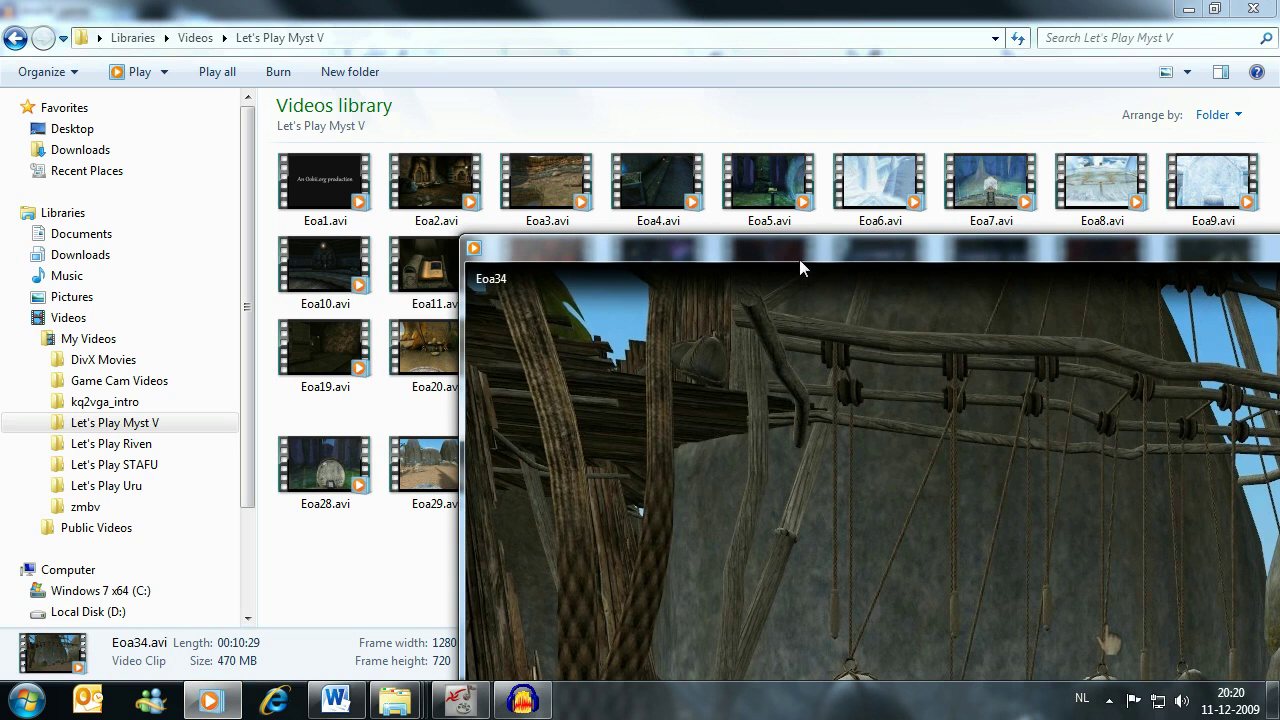
left_click_drag(799, 259, 351, 40)
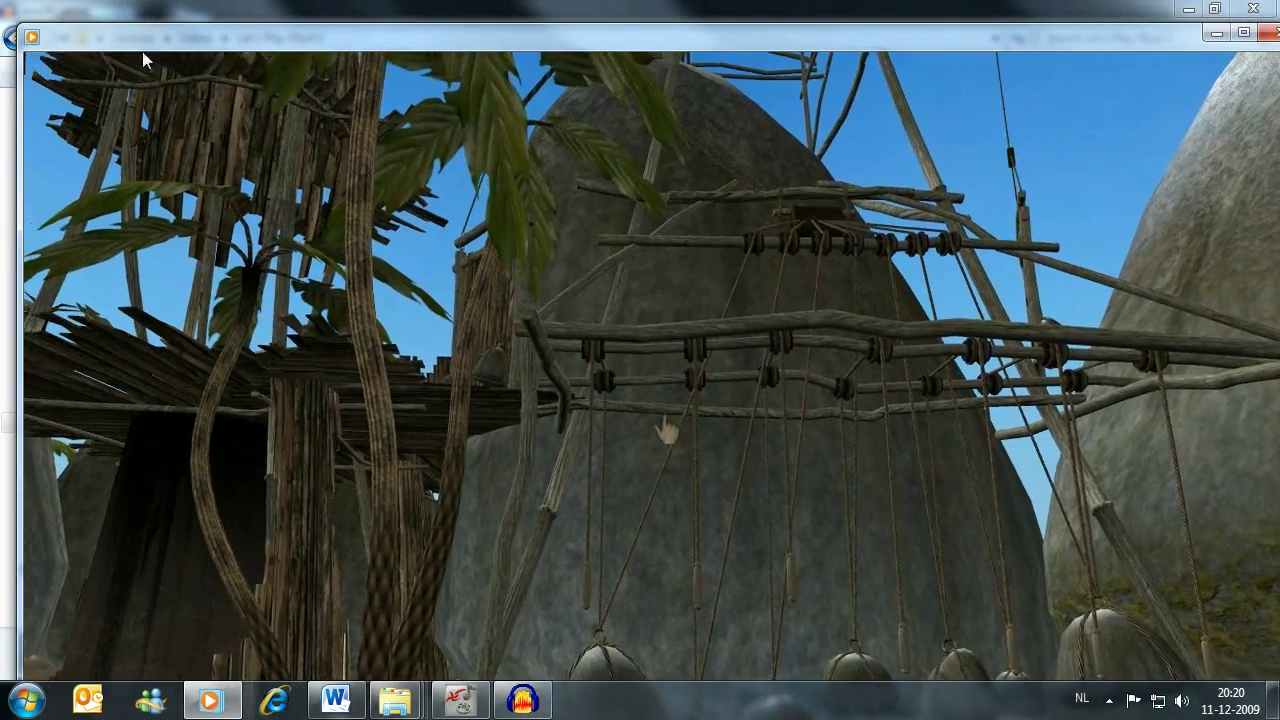
left_click_drag(143, 45, 258, 36)
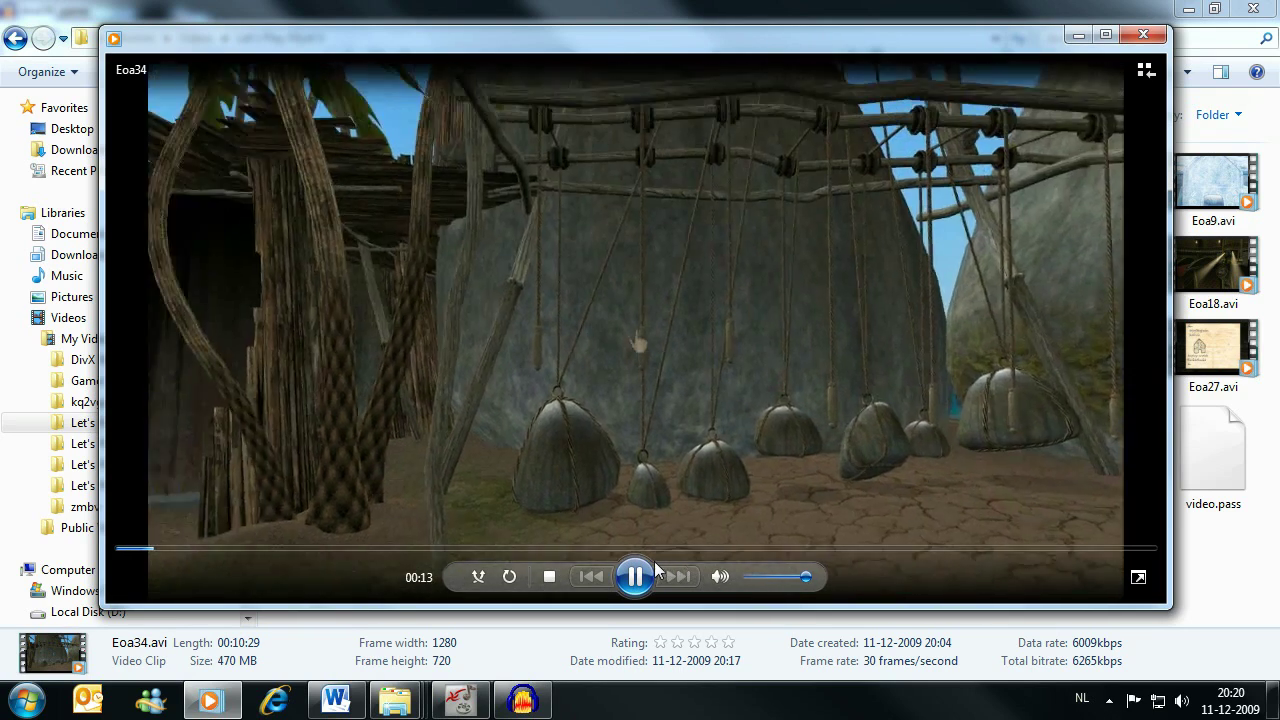
left_click(640, 575)
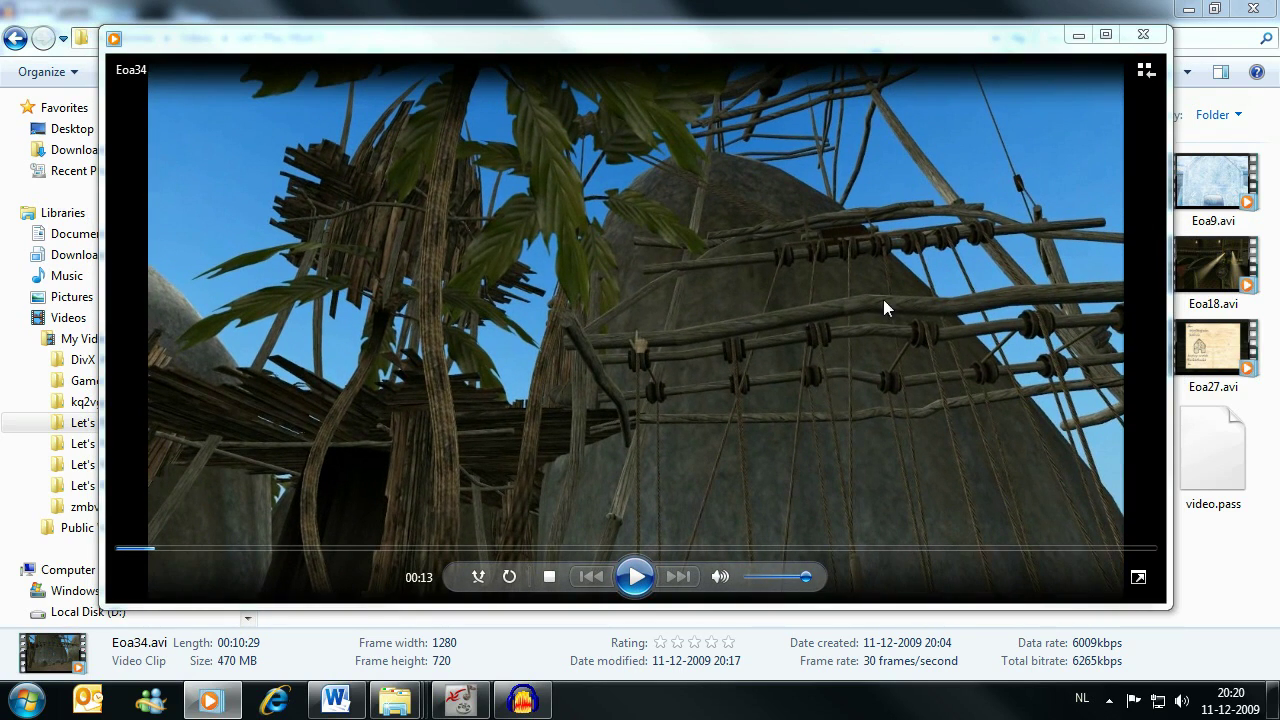
left_click(1143, 37)
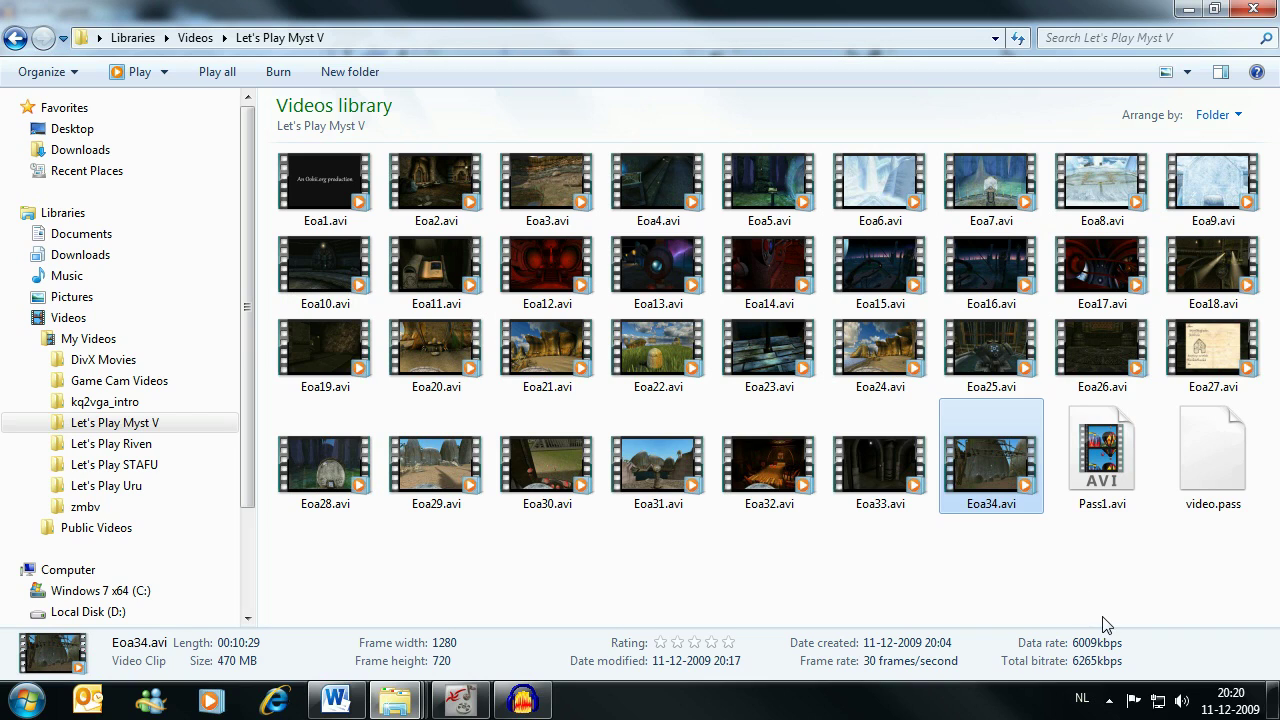
- Move Pass1.avi and video.pass to the Recycle Bin, leaving only Eoa1–Eoa34.avi
left_click(1118, 507)
left_click(1215, 505, "shift")
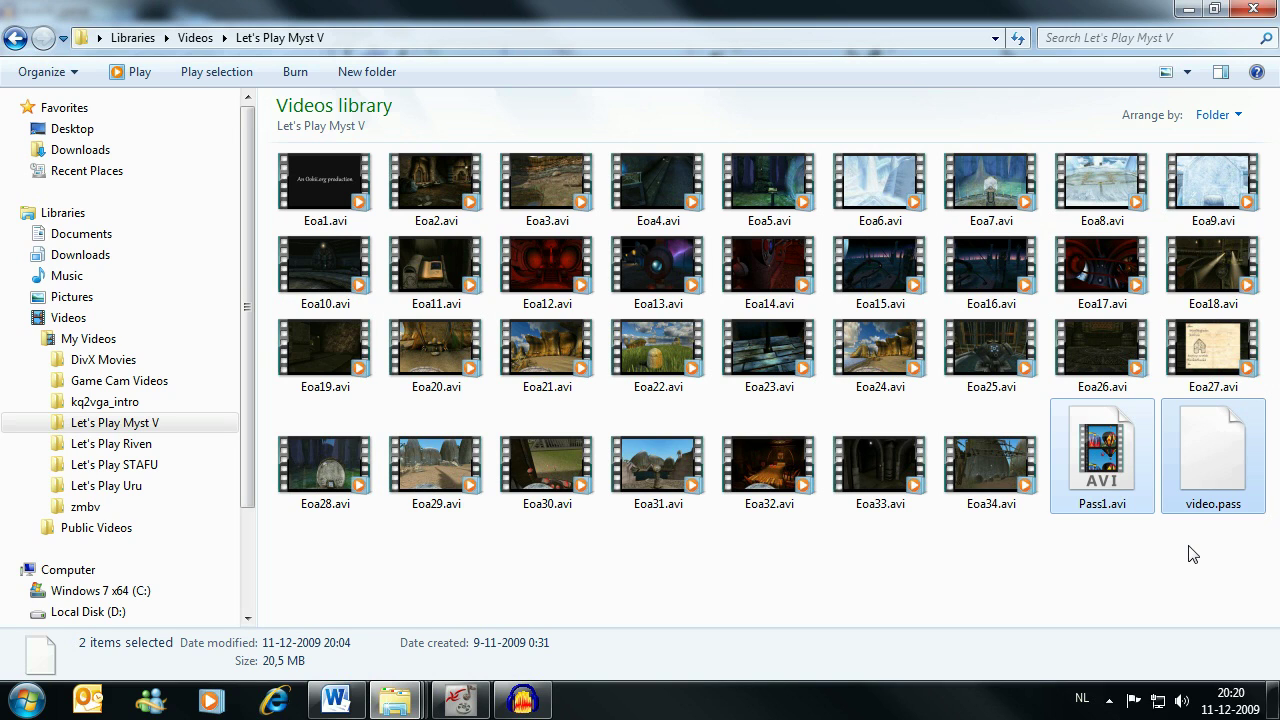
key("Delete")
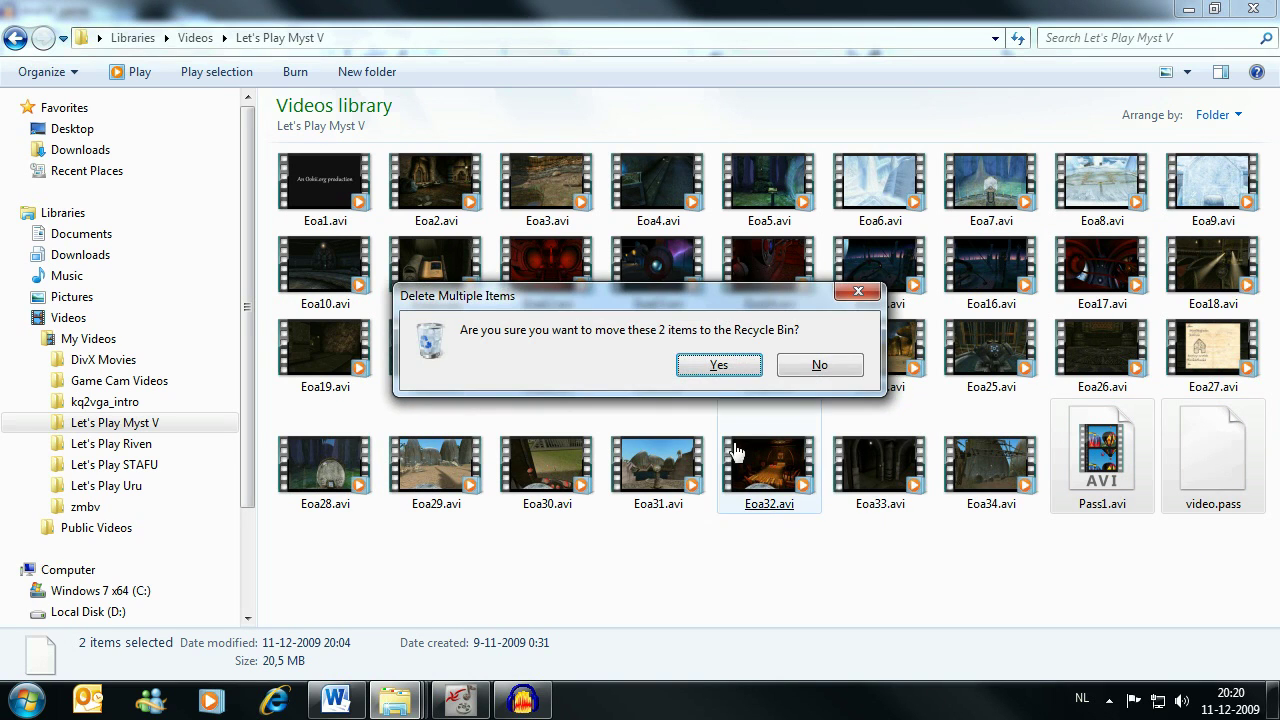
left_click(720, 366)
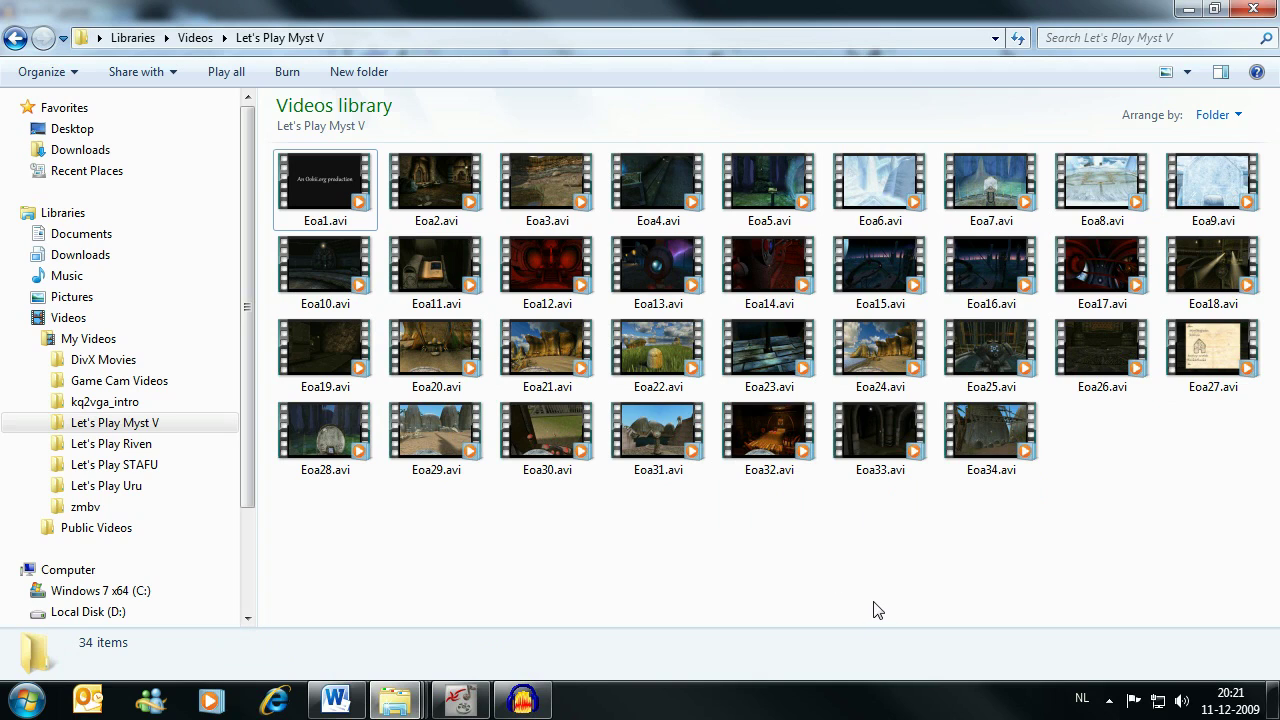